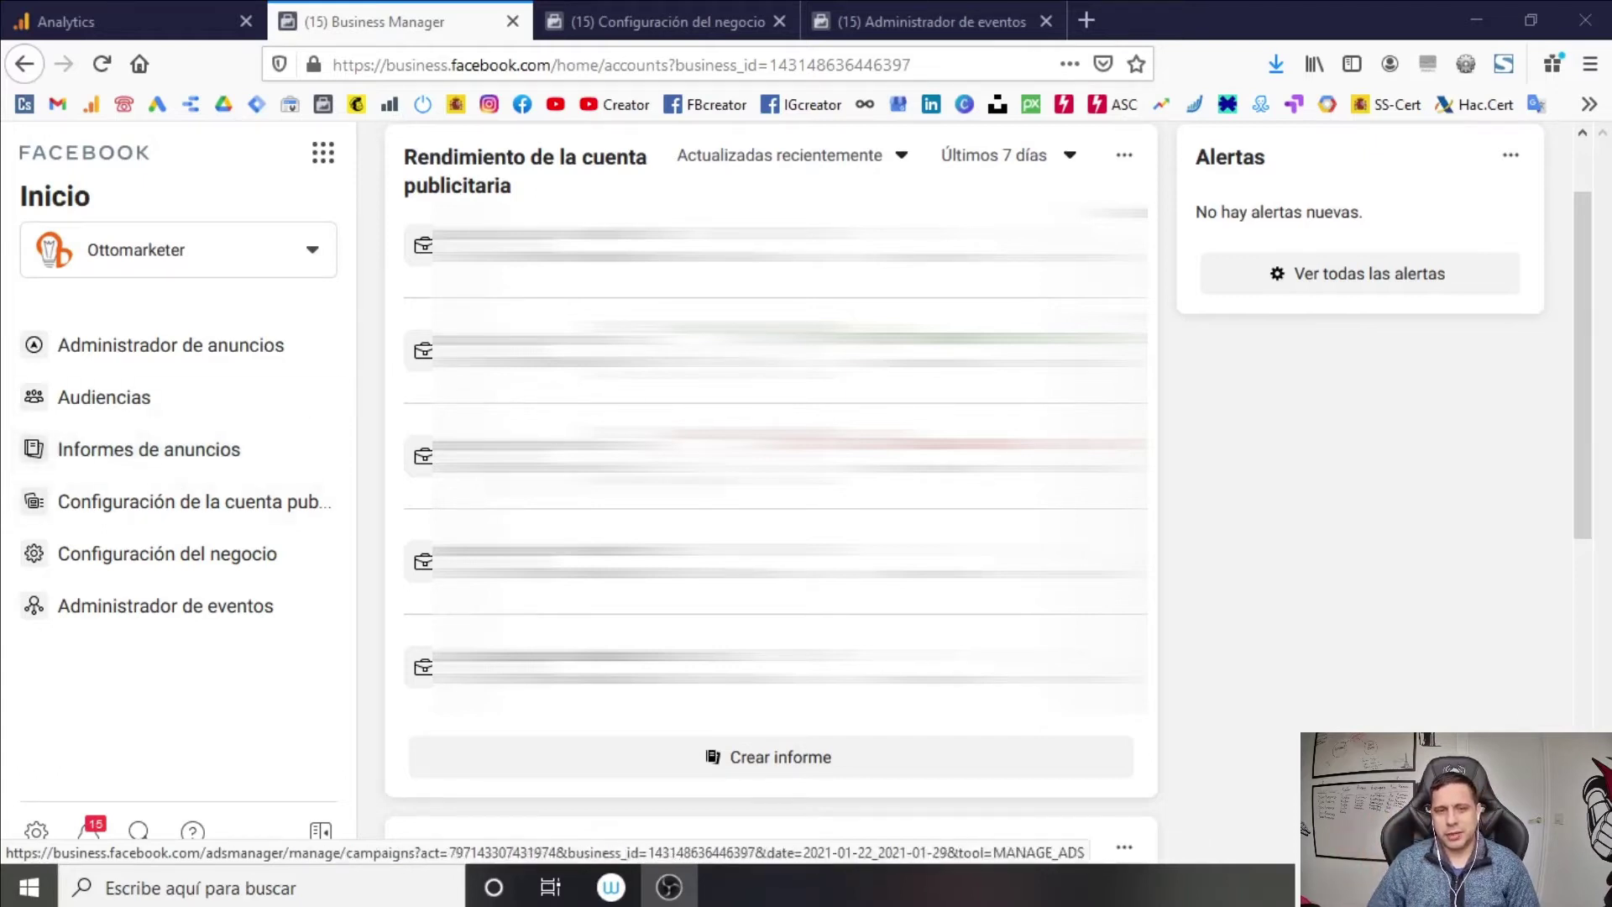
- Open the ad account in the ads manager, switch to its Administrador de eventos, and dismiss the global events measurement introduction
{"action": "left_click", "coordinate": [508, 464]}
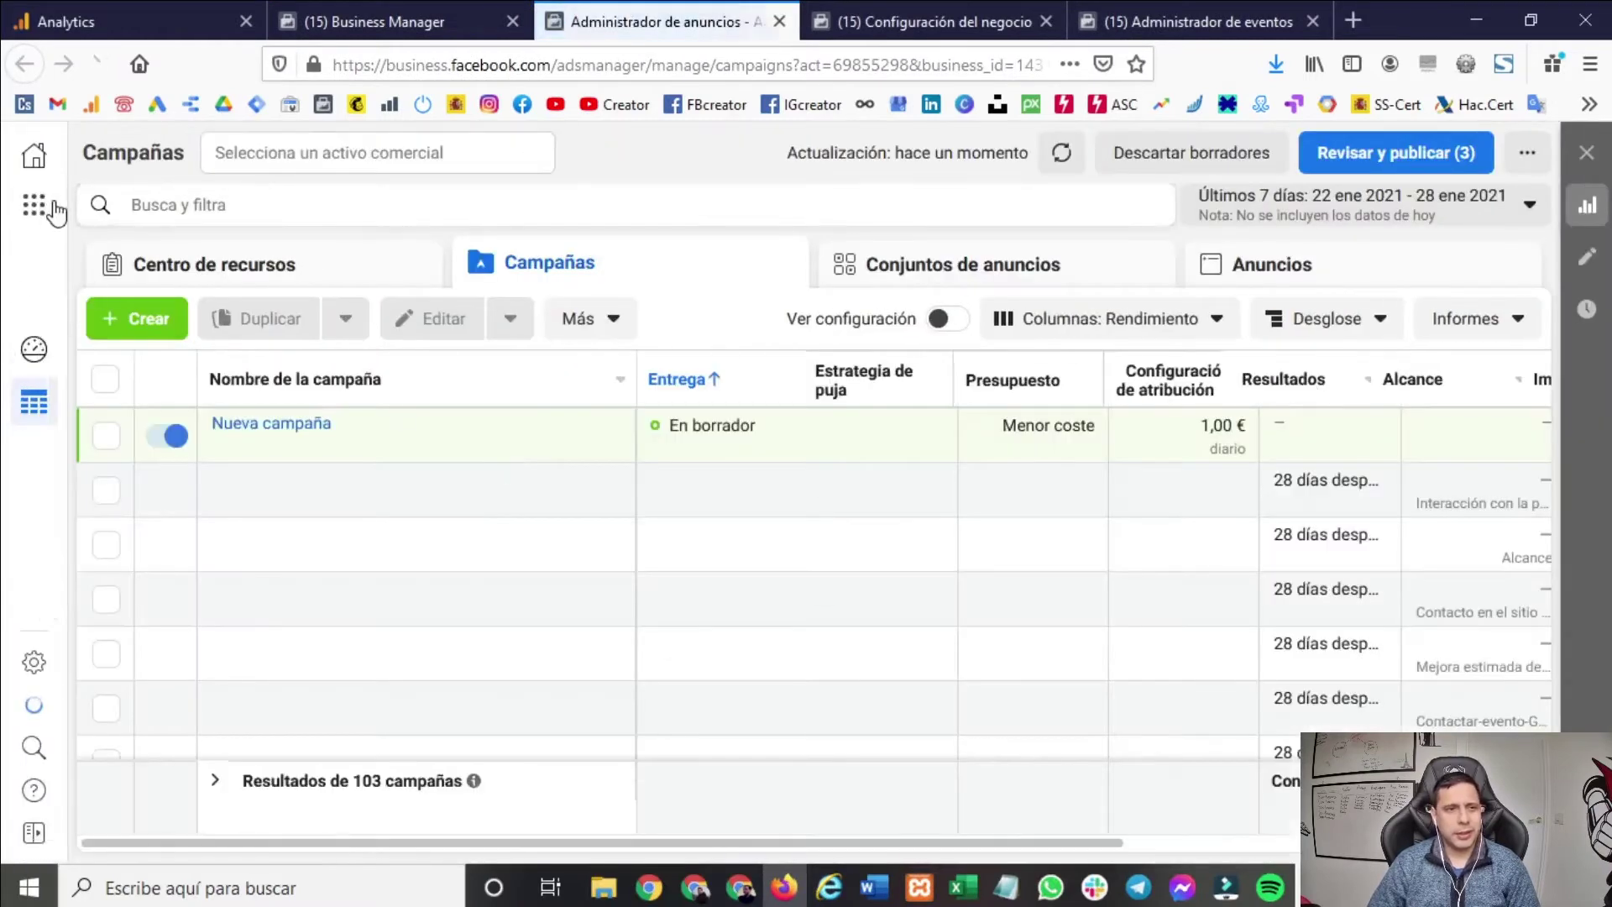
{"action": "left_click", "coordinate": [34, 205]}
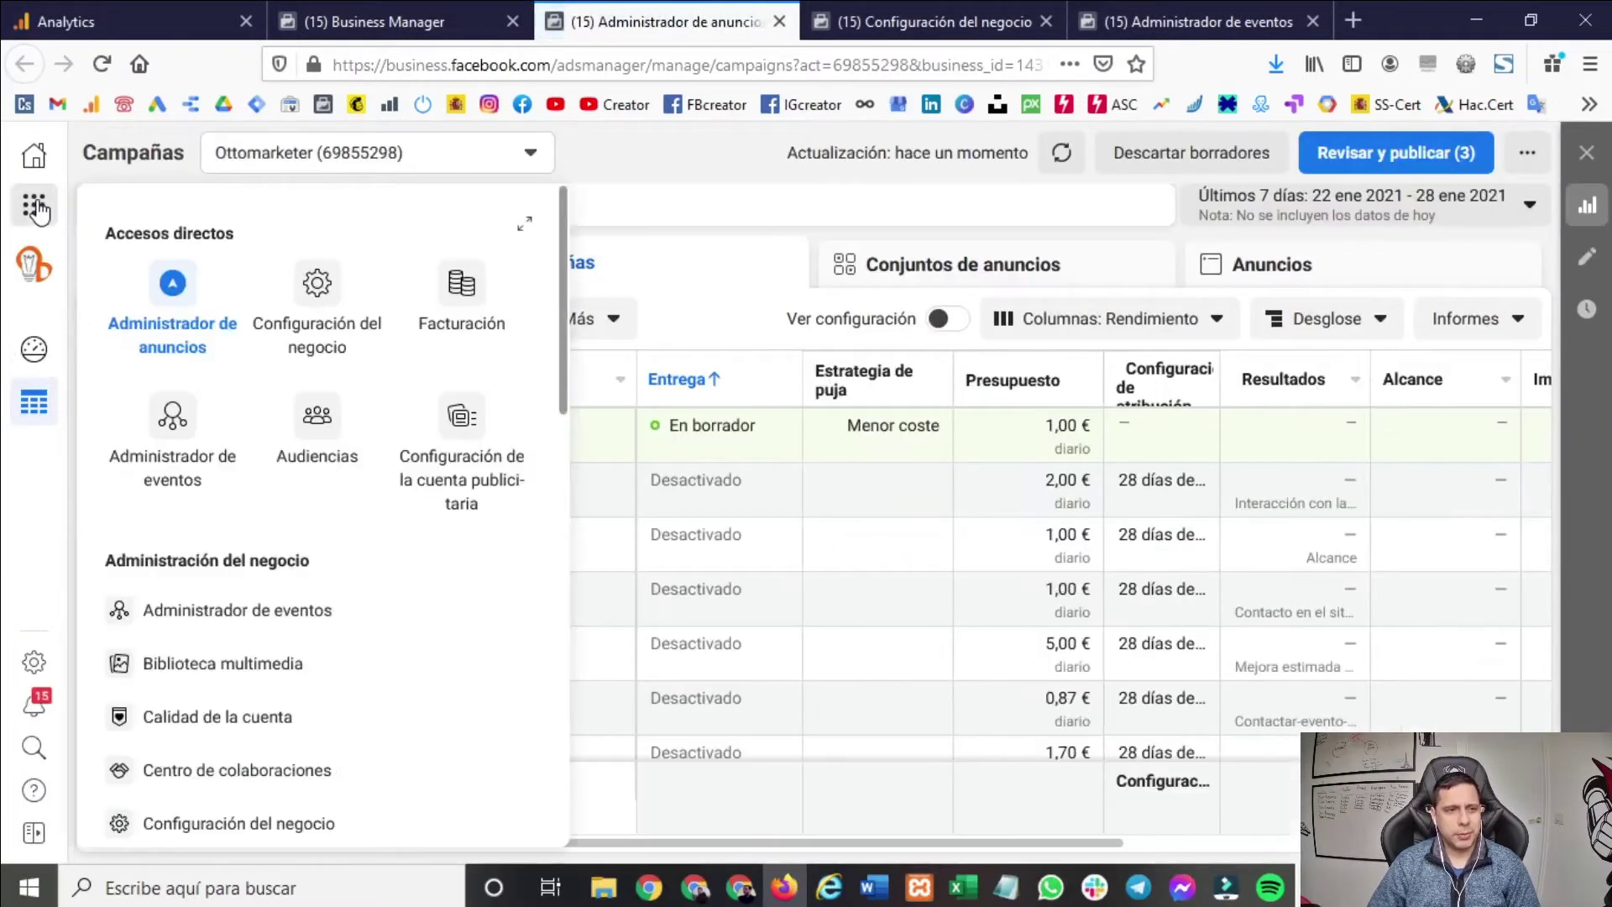
{"action": "left_click", "coordinate": [175, 416]}
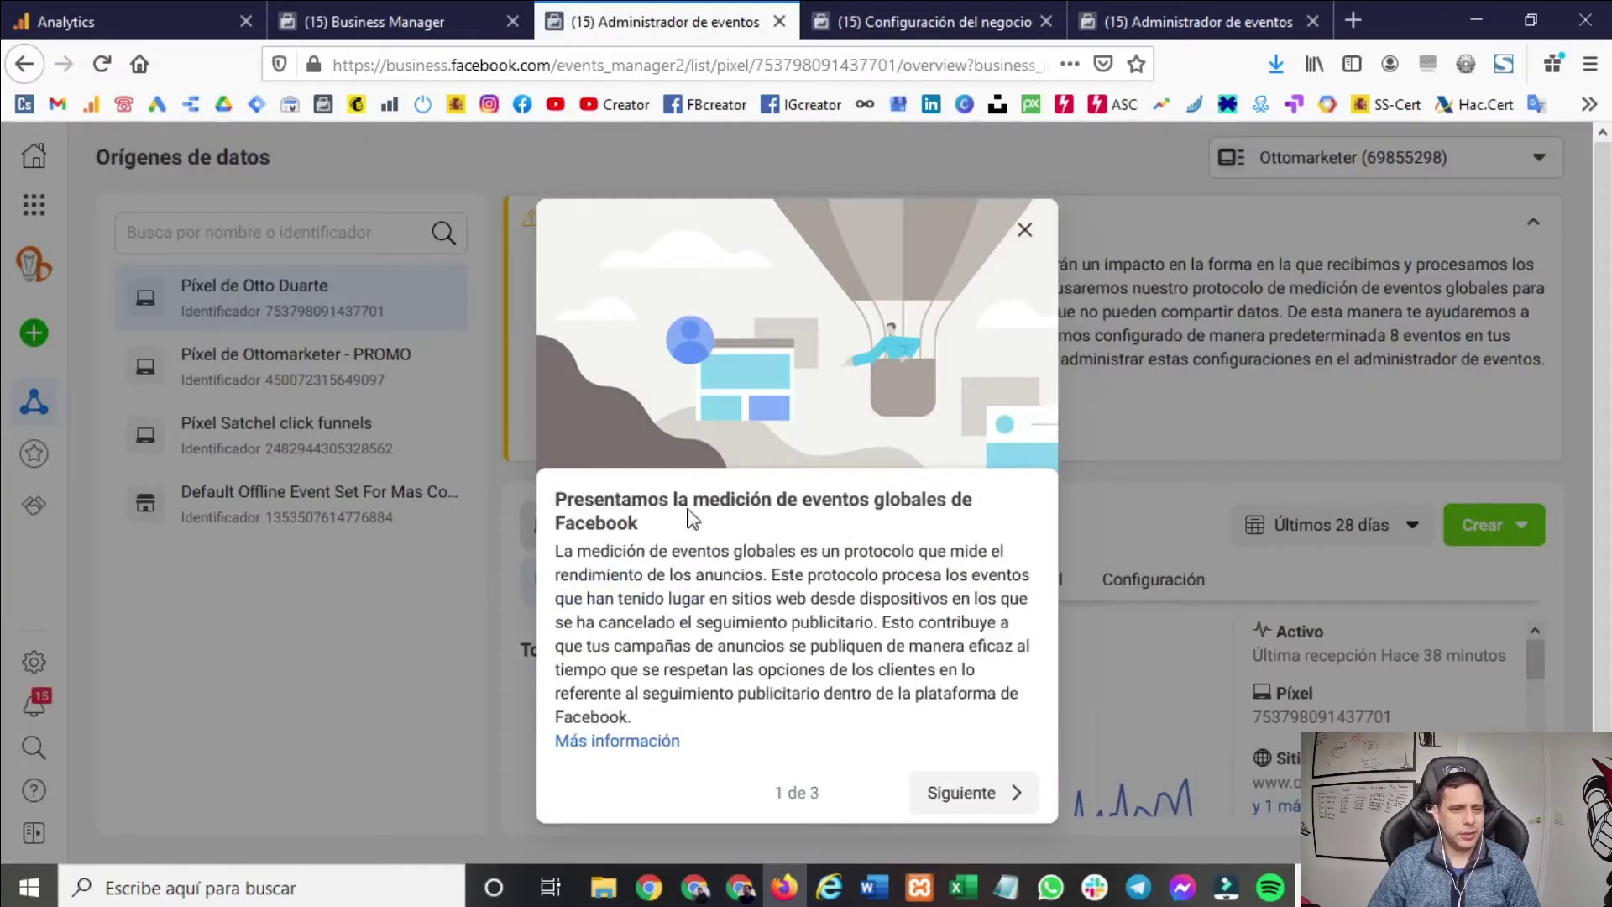
{"action": "left_click", "coordinate": [1024, 229]}
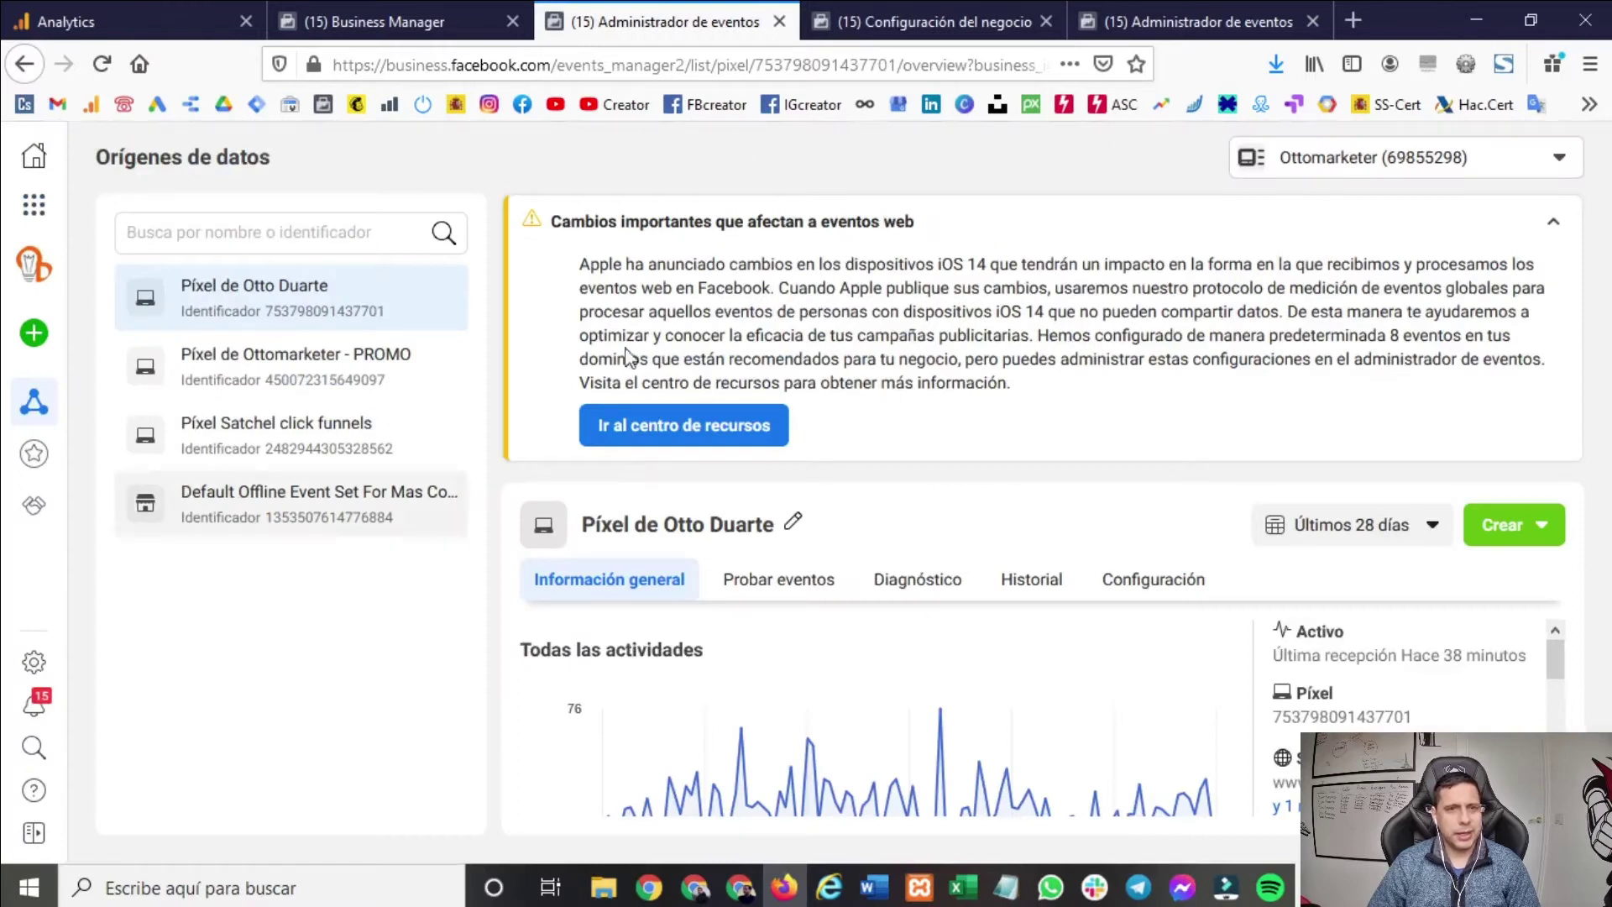
- Reload the Administrador de eventos for the same ad account and dismiss its introduction again
{"action": "left_click", "coordinate": [104, 64]}
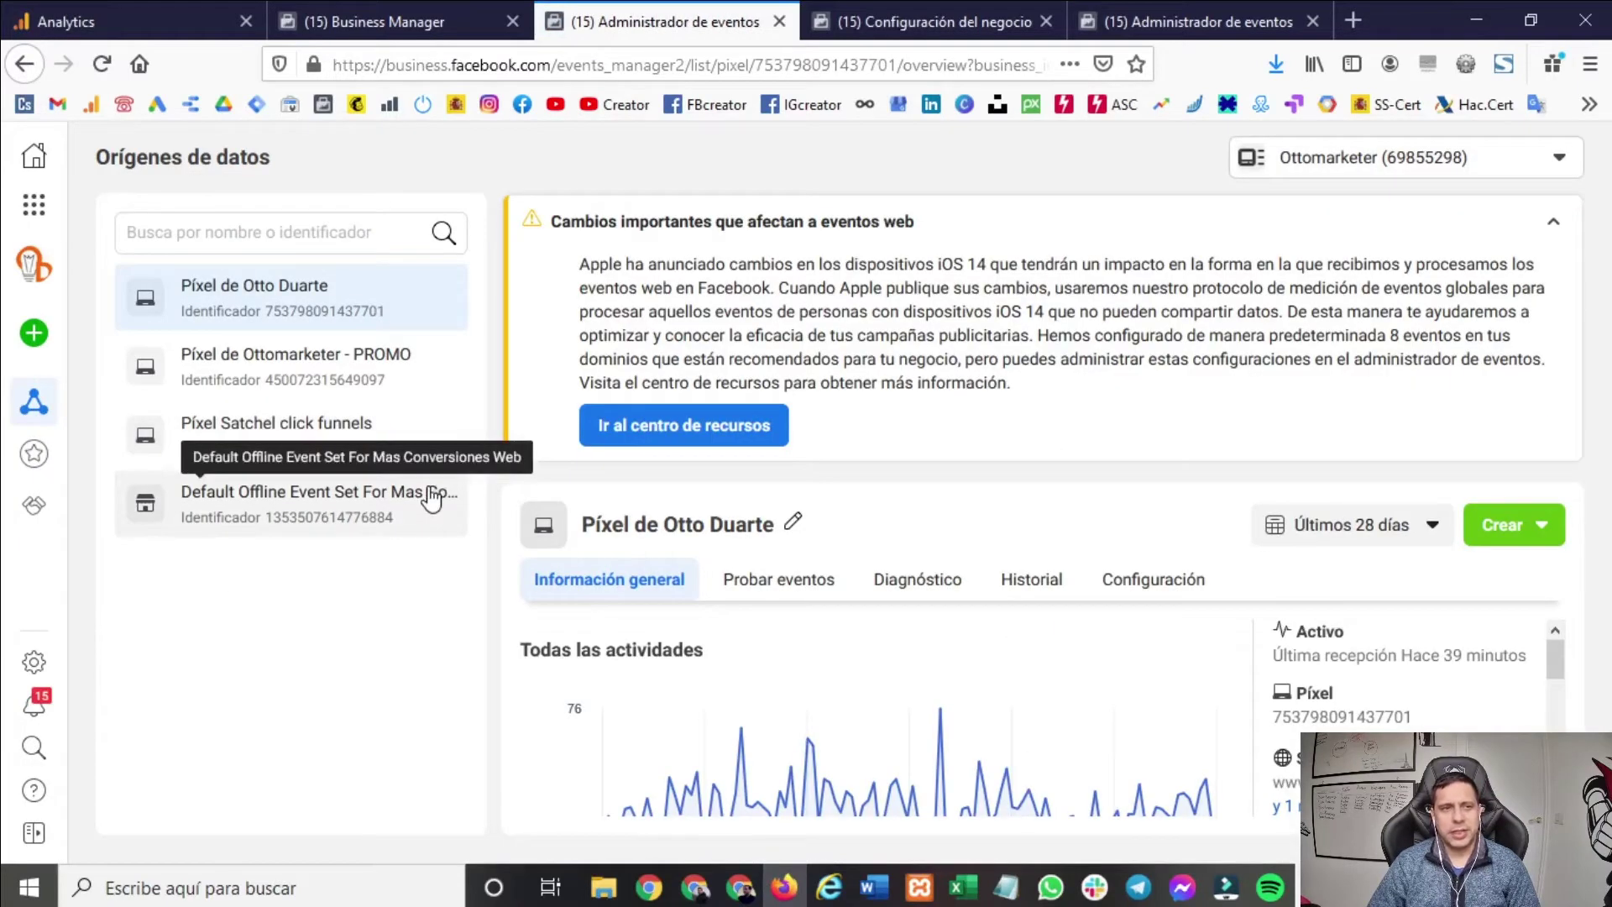
{"action": "left_click", "coordinate": [49, 211]}
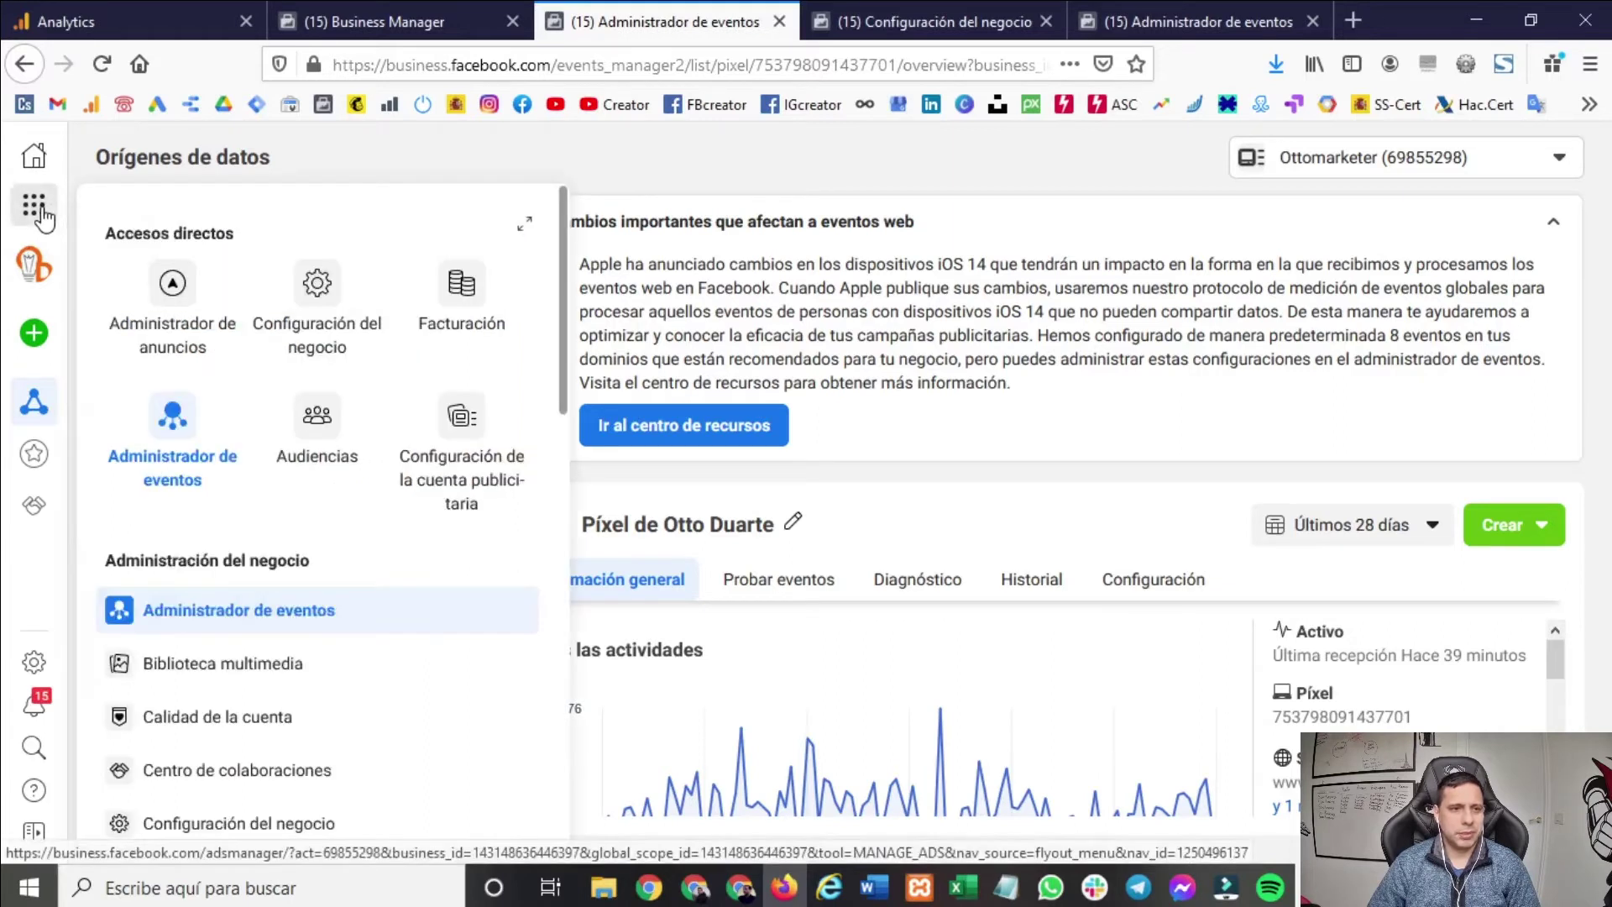
{"action": "left_click", "coordinate": [178, 477]}
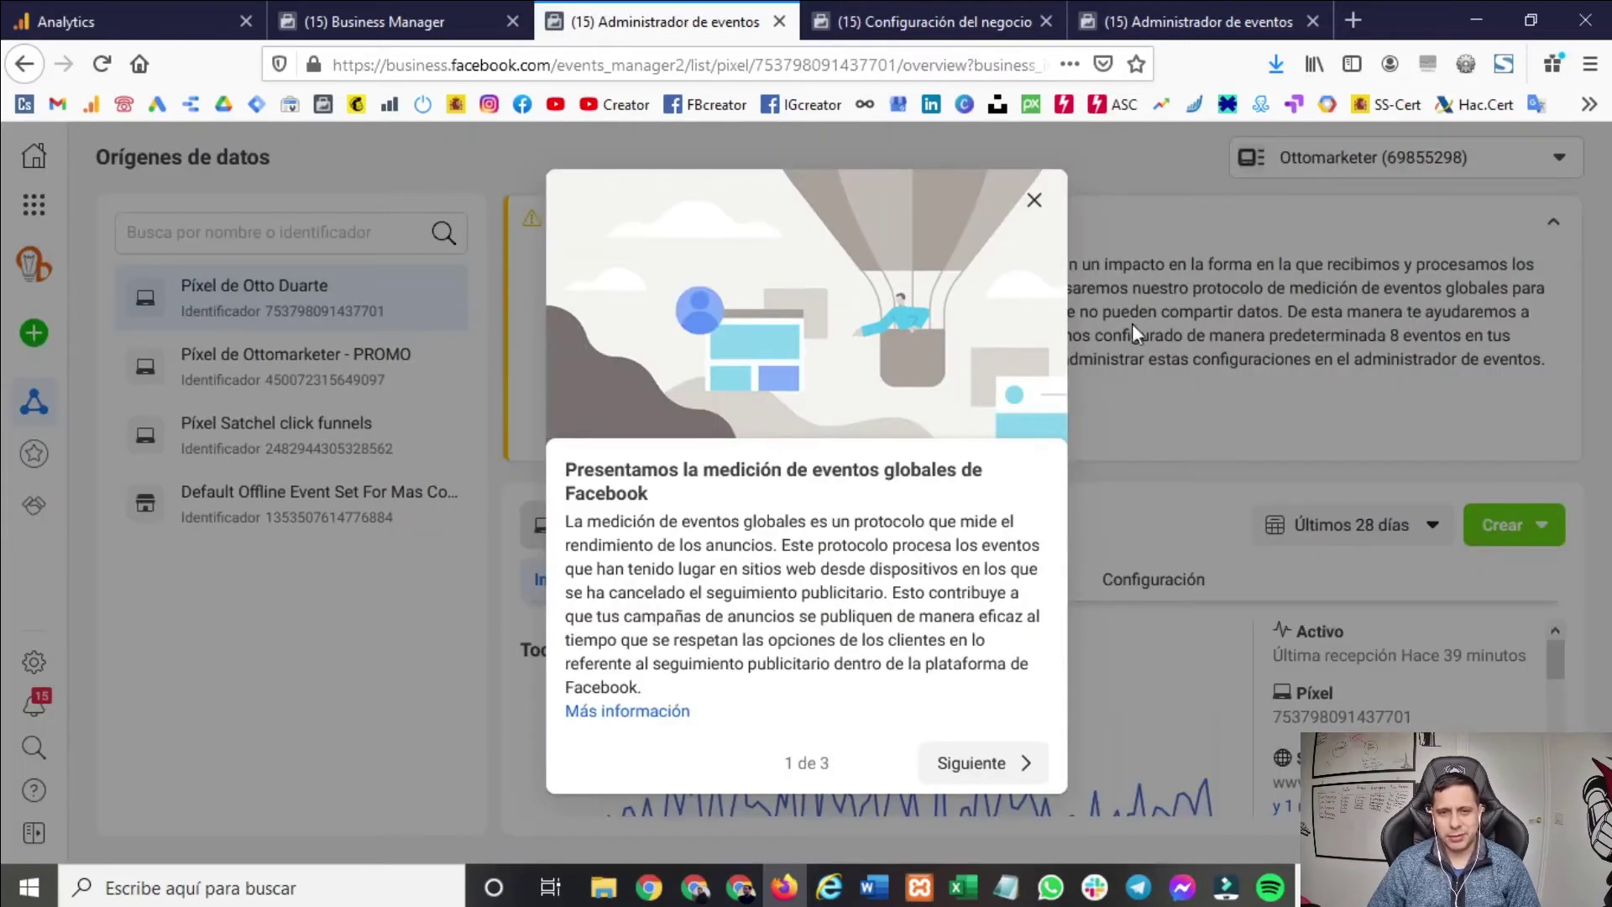
{"action": "left_click", "coordinate": [1034, 202]}
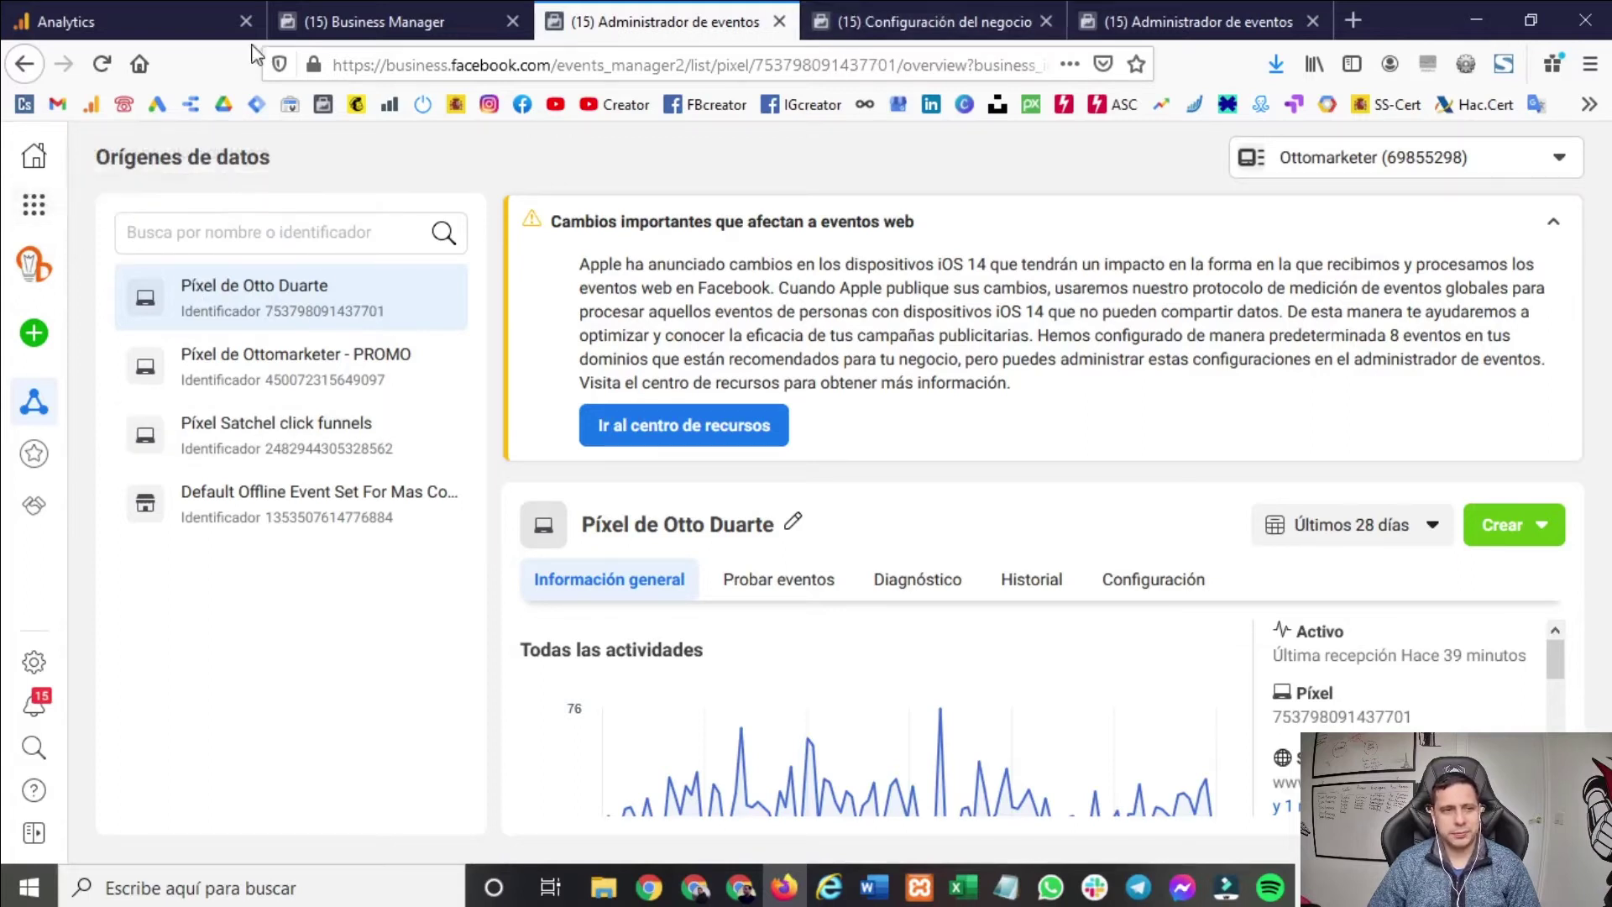
- Open the Configuración del negocio and show the business's Píxeles under Orígenes de datos
{"action": "left_click", "coordinate": [32, 216]}
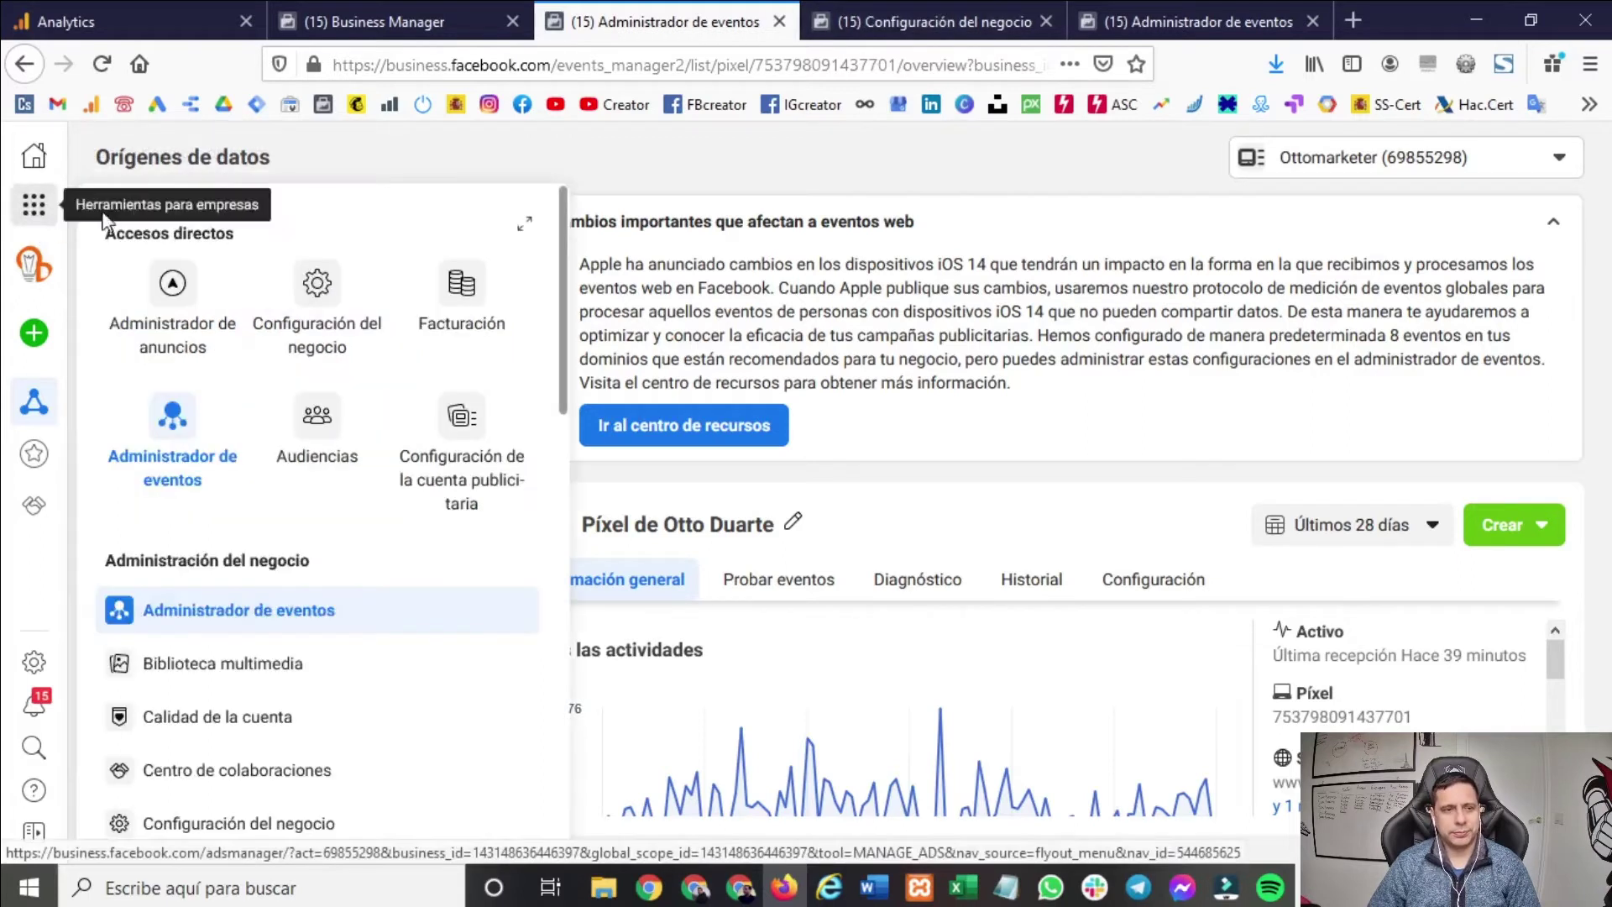
{"action": "left_click", "coordinate": [316, 289]}
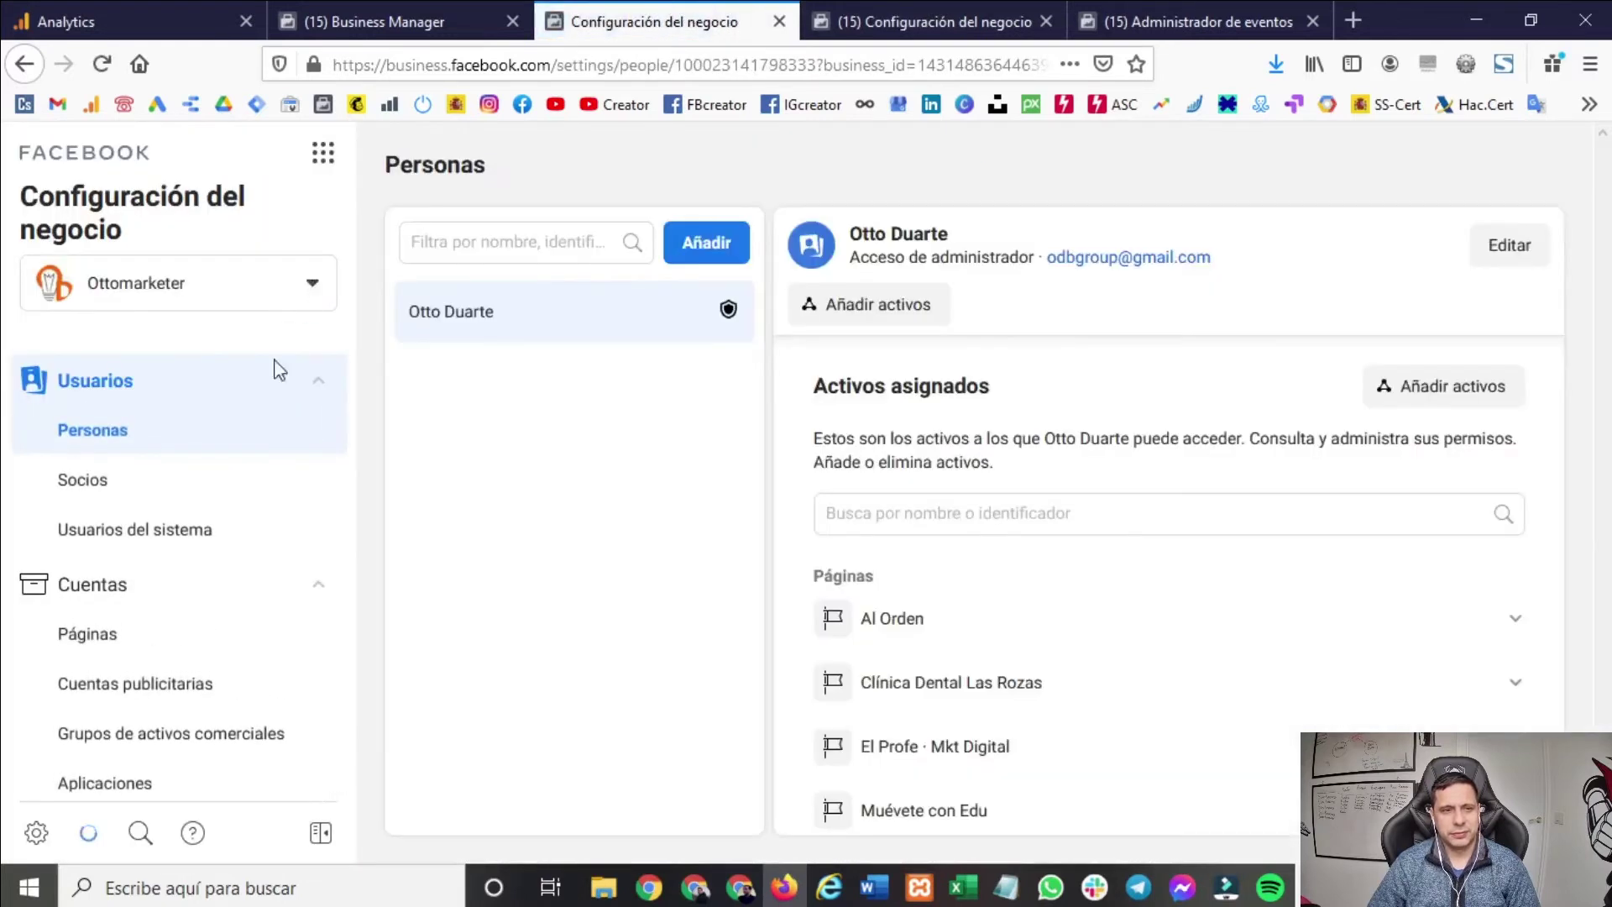
{"action": "scroll", "coordinate": [139, 590], "scroll_direction": "down", "scroll_amount": 5}
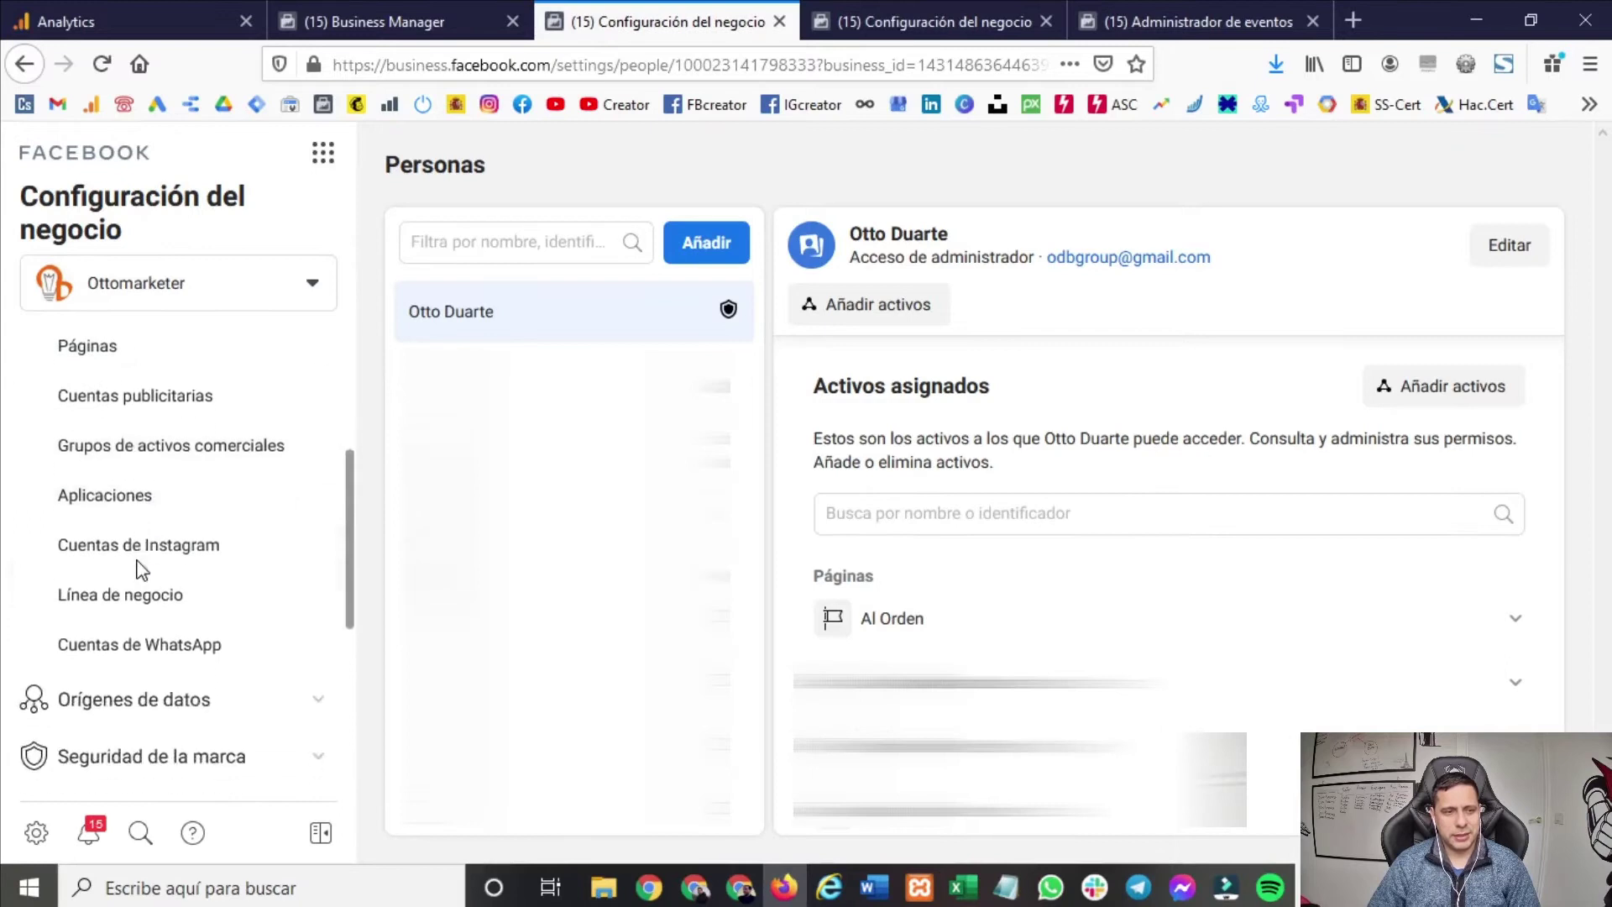
{"action": "left_click", "coordinate": [201, 590]}
{"action": "scroll", "coordinate": [168, 563], "scroll_direction": "down", "scroll_amount": 2}
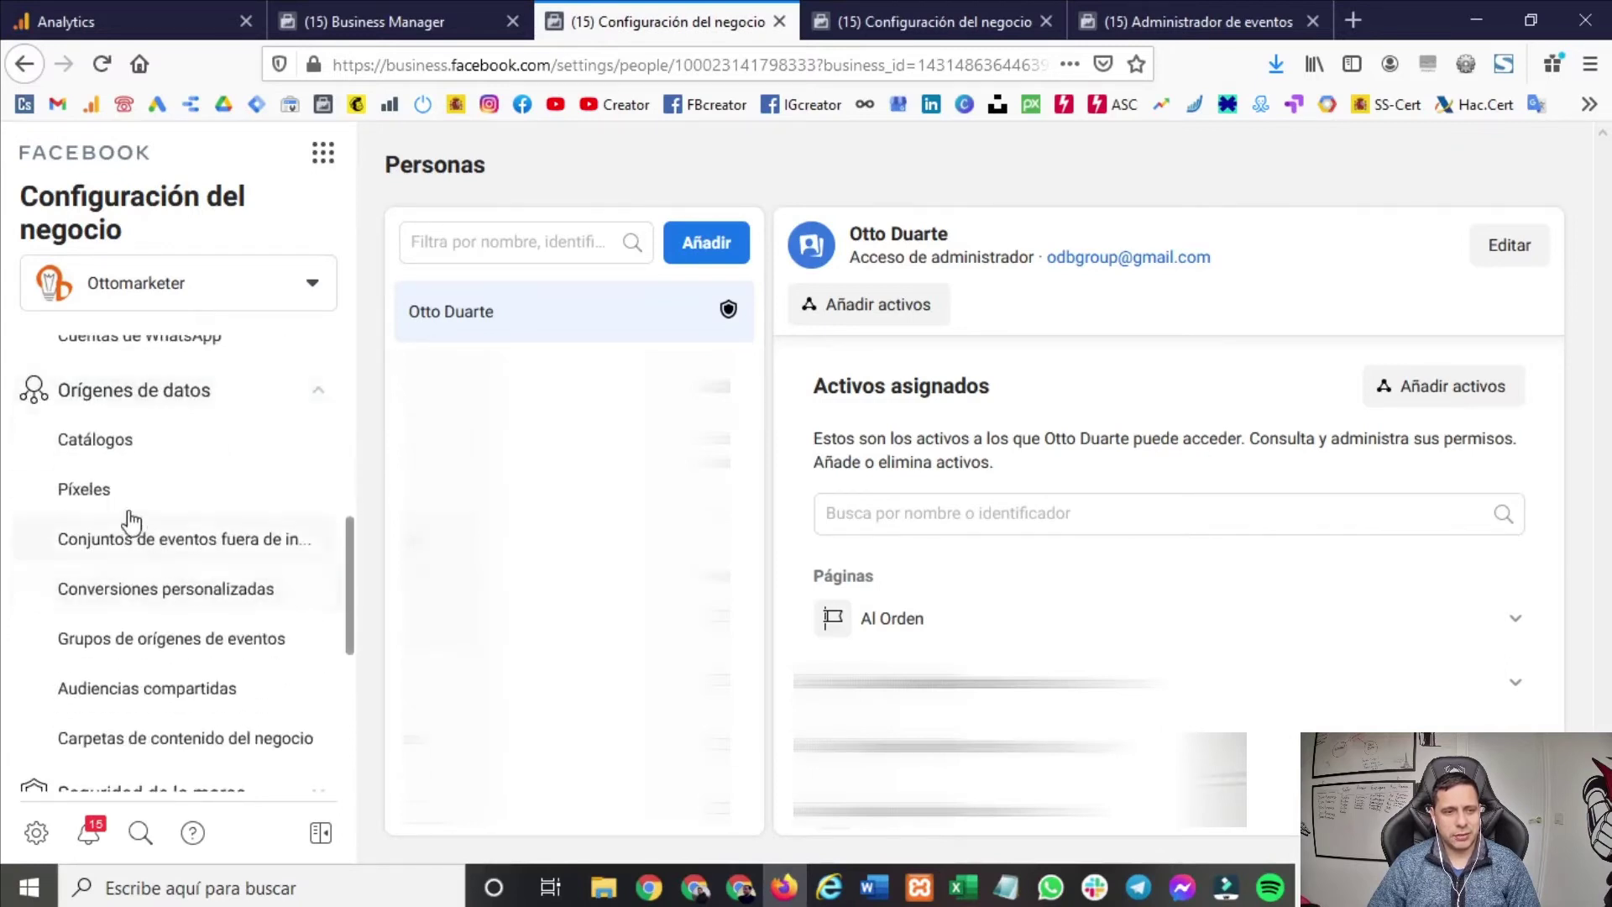
{"action": "left_click", "coordinate": [90, 490]}
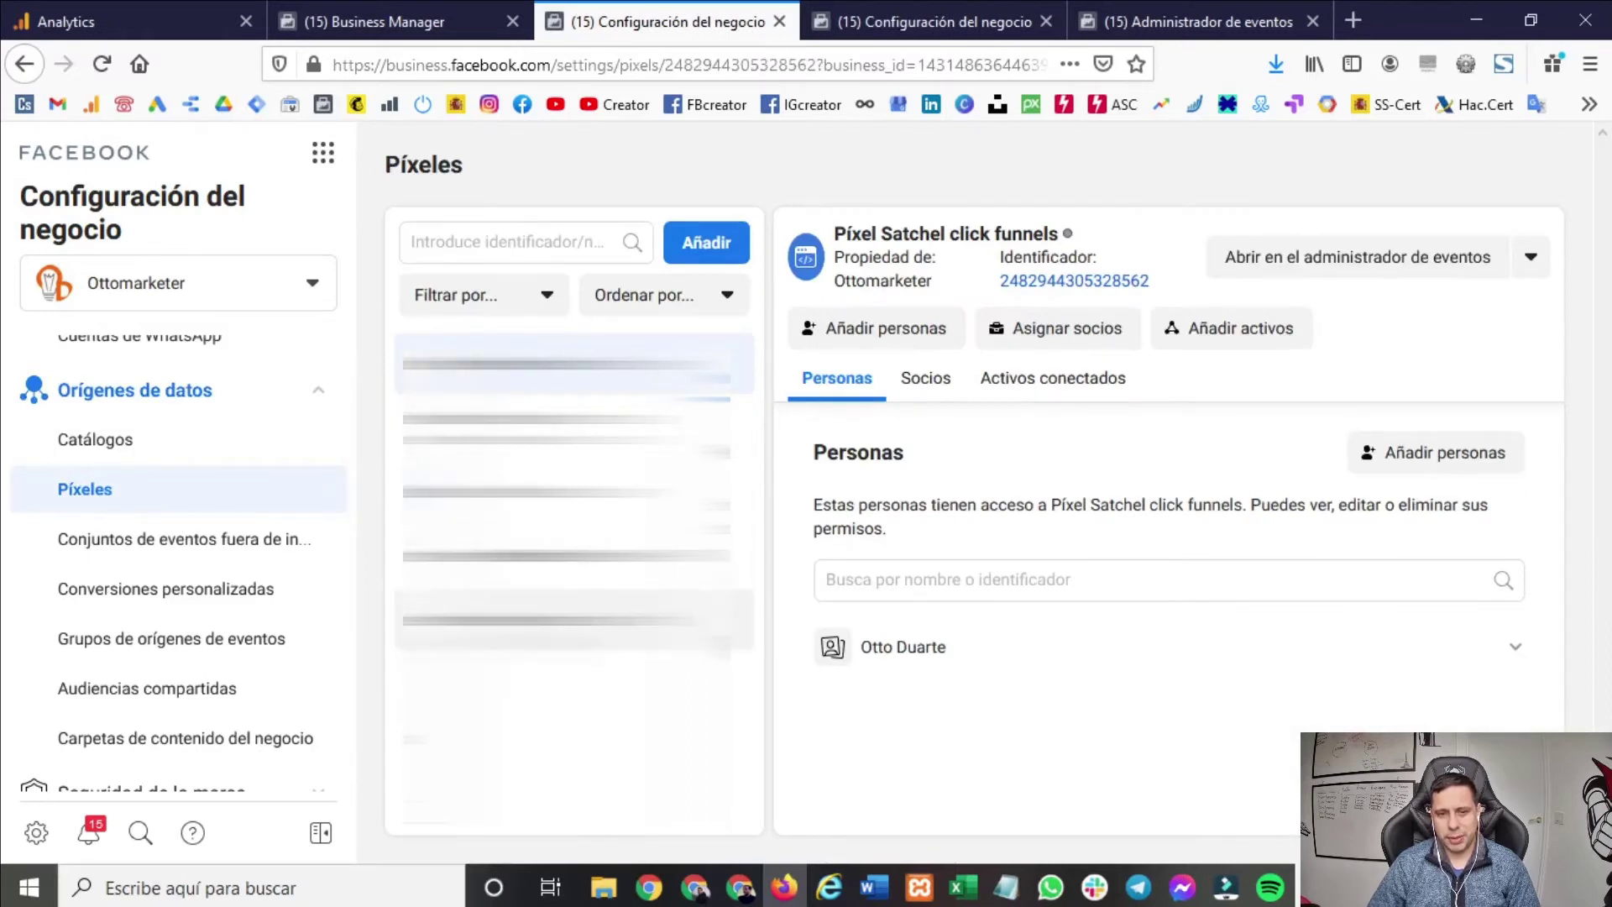
- Open the "Píxel de escuela thinkfic" in the Administrador de eventos and dismiss the introduction
{"action": "left_click", "coordinate": [571, 619]}
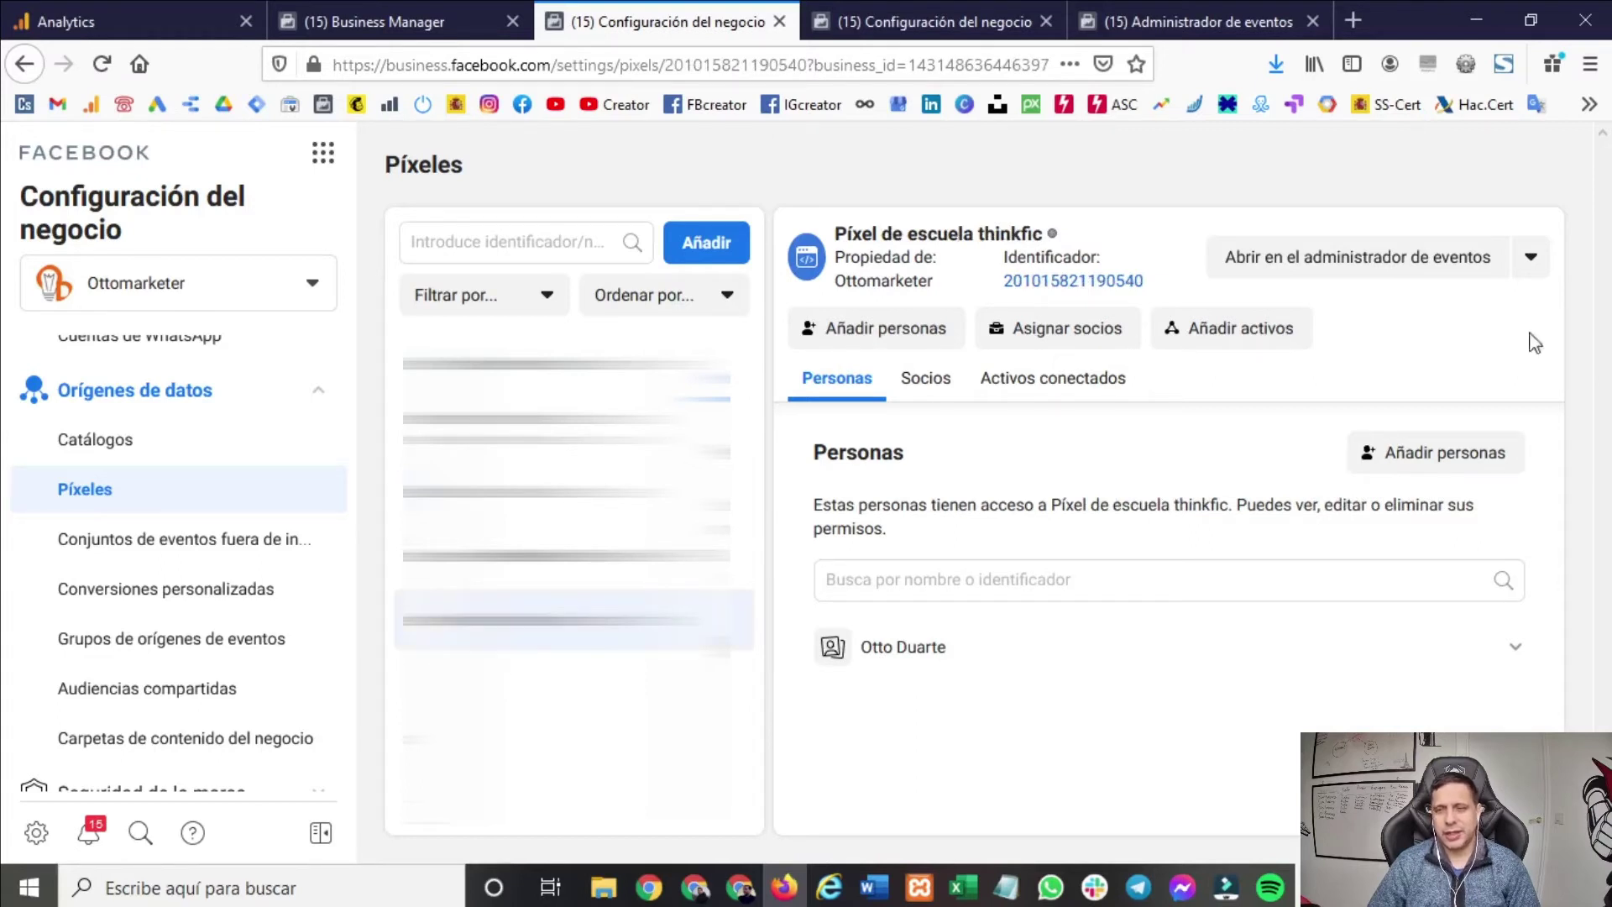
{"action": "left_click", "coordinate": [1311, 267]}
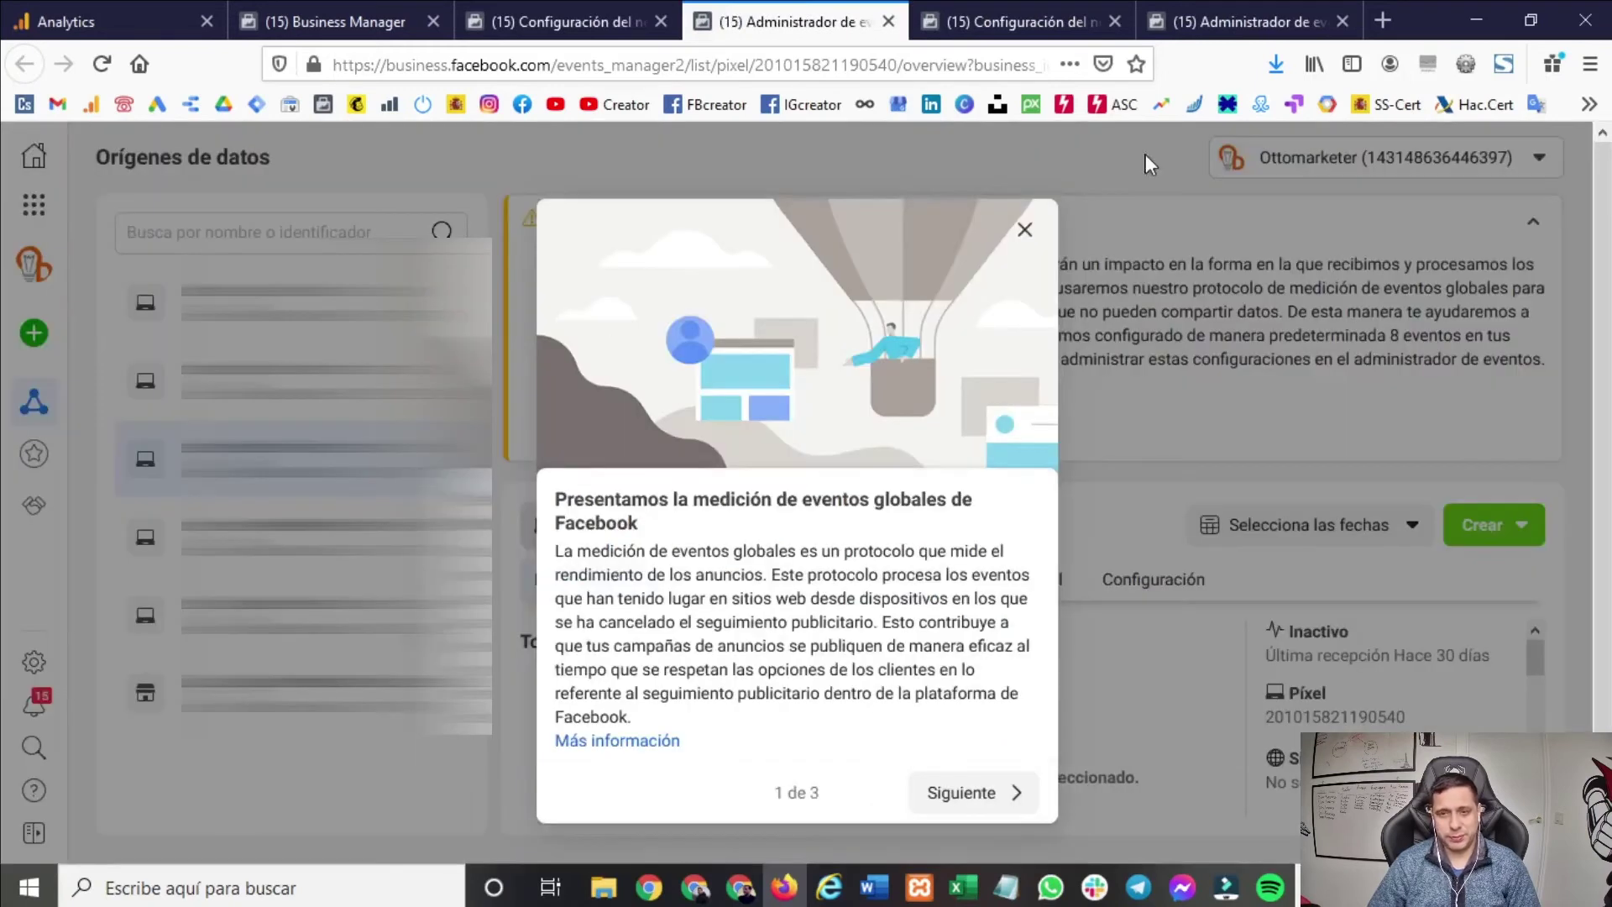
{"action": "left_click", "coordinate": [1042, 235]}
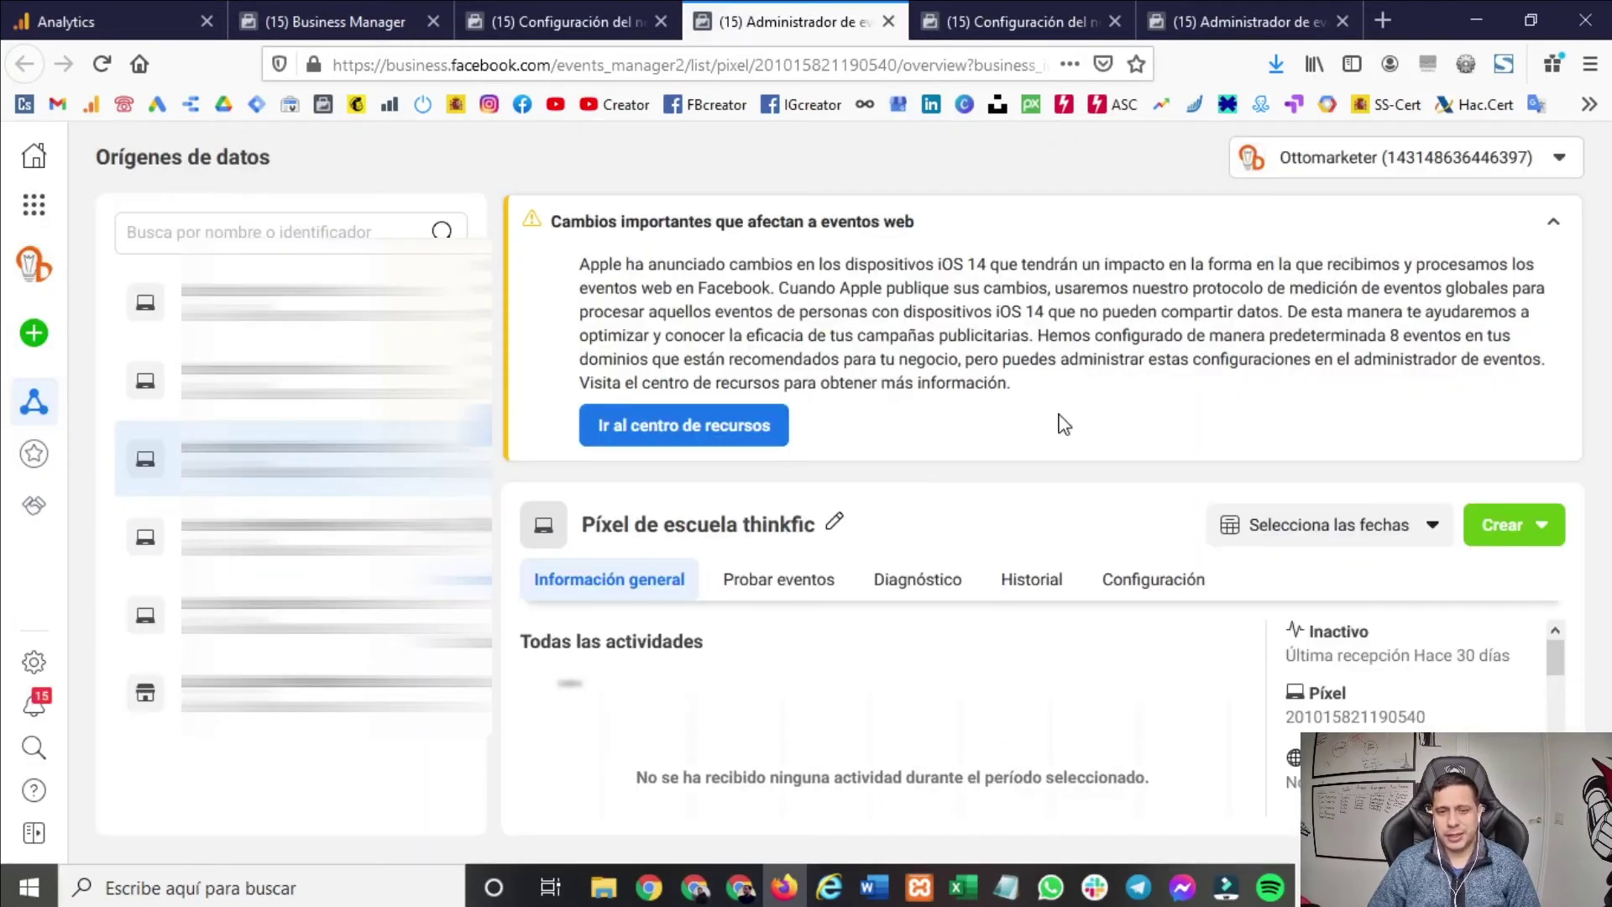
- Examine the pixel's event testing, diagnostics and configuration pages, including sharing, cookies, advanced matching and event setup
{"action": "left_click", "coordinate": [760, 589]}
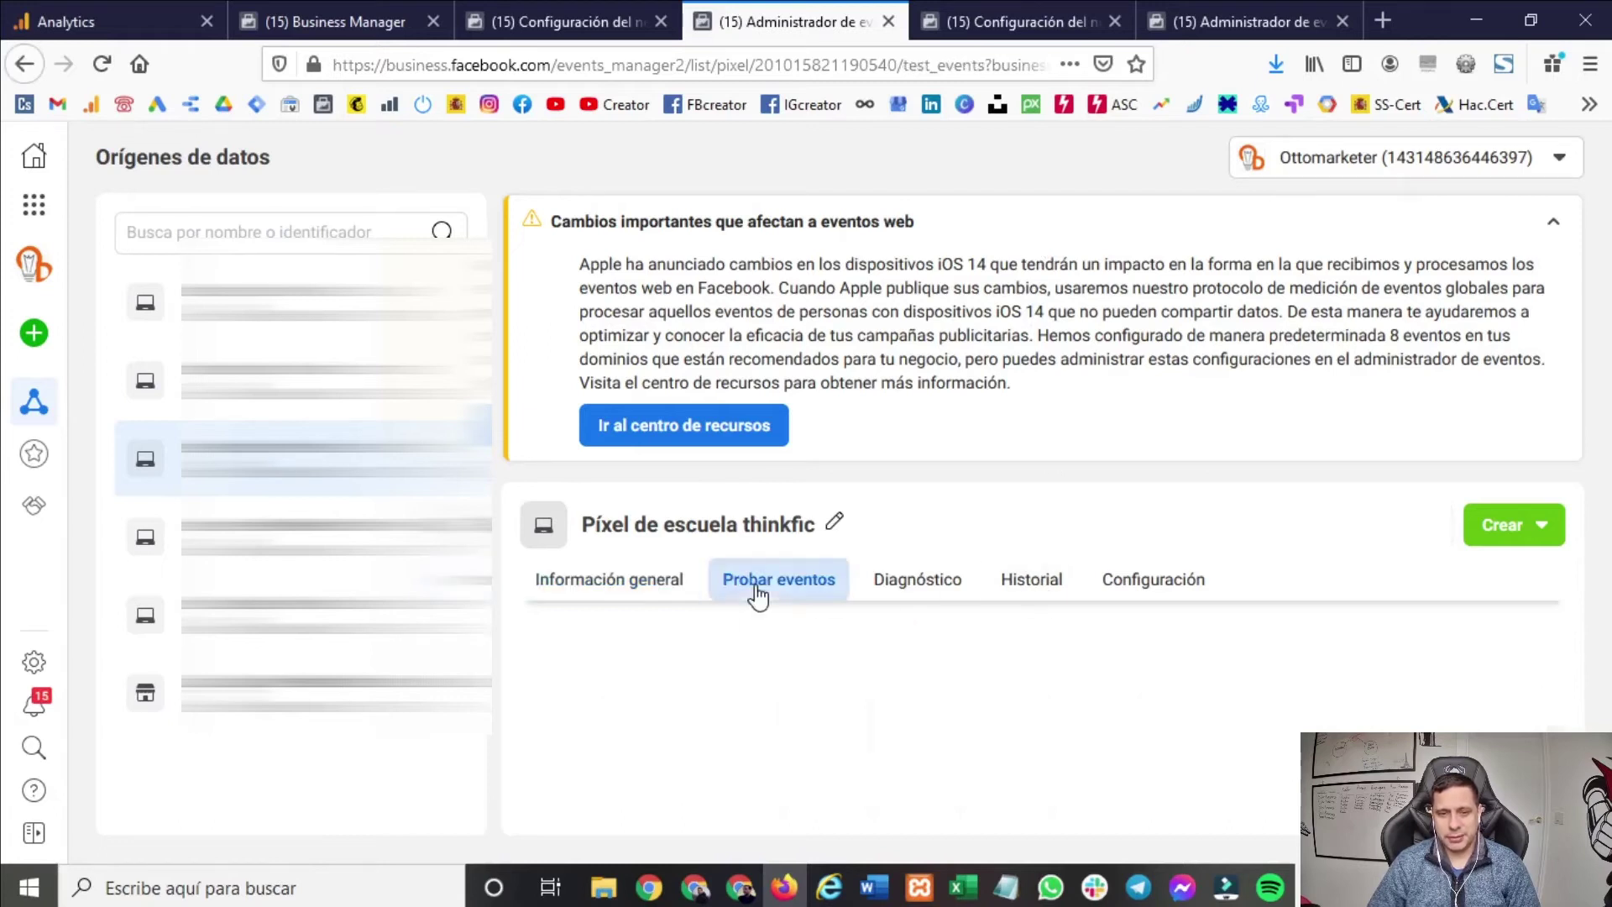
{"action": "left_click", "coordinate": [942, 580]}
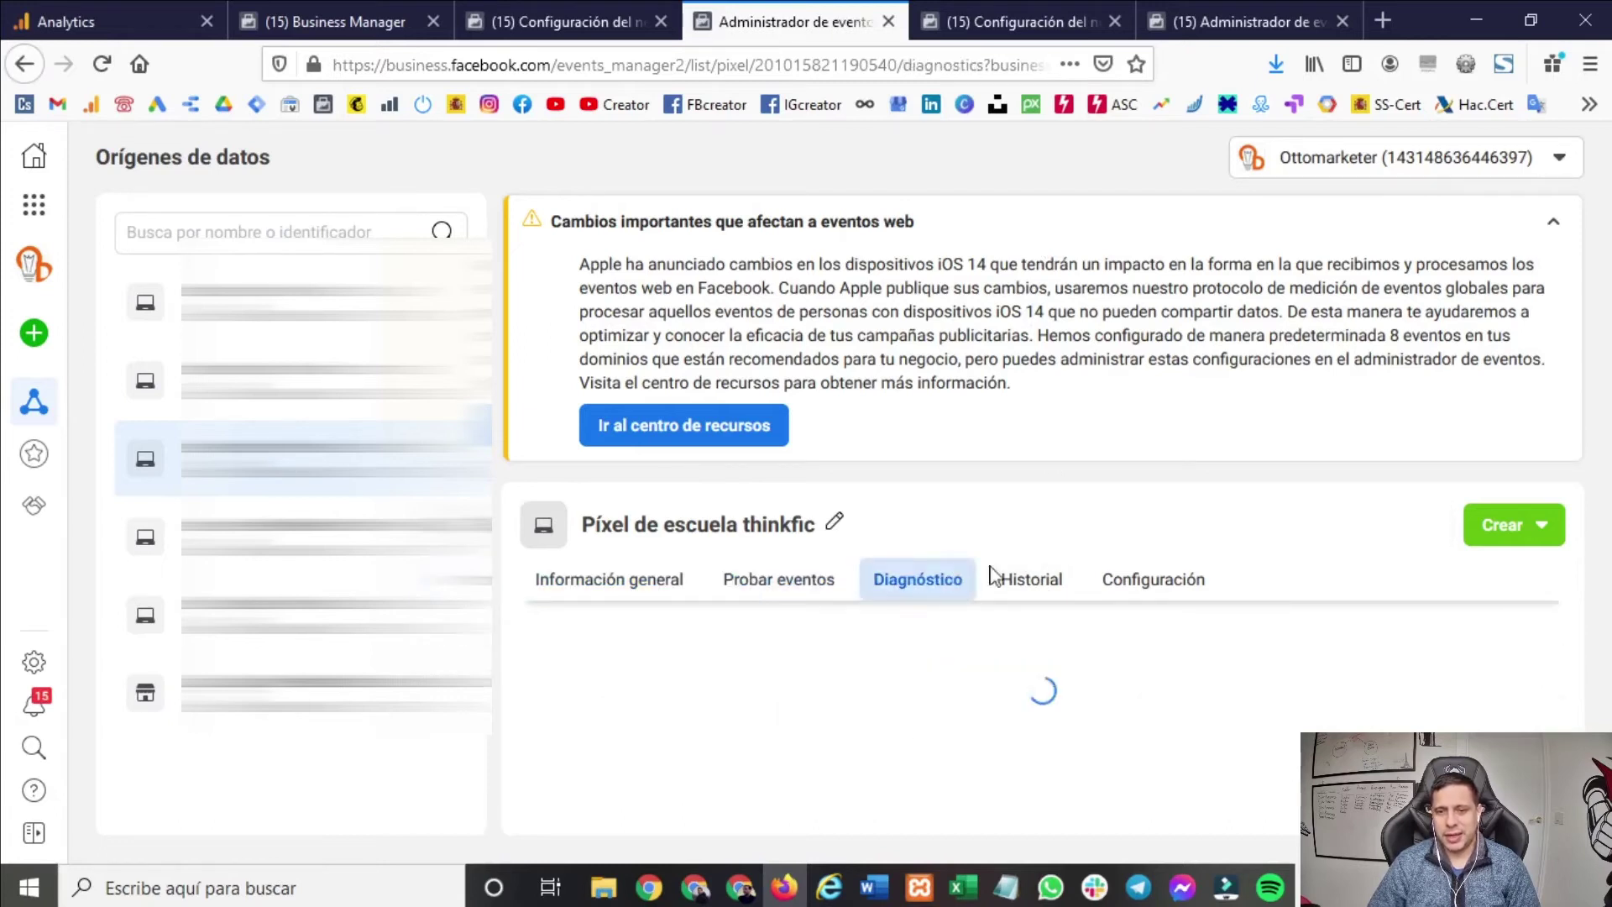
{"action": "left_click", "coordinate": [1147, 588]}
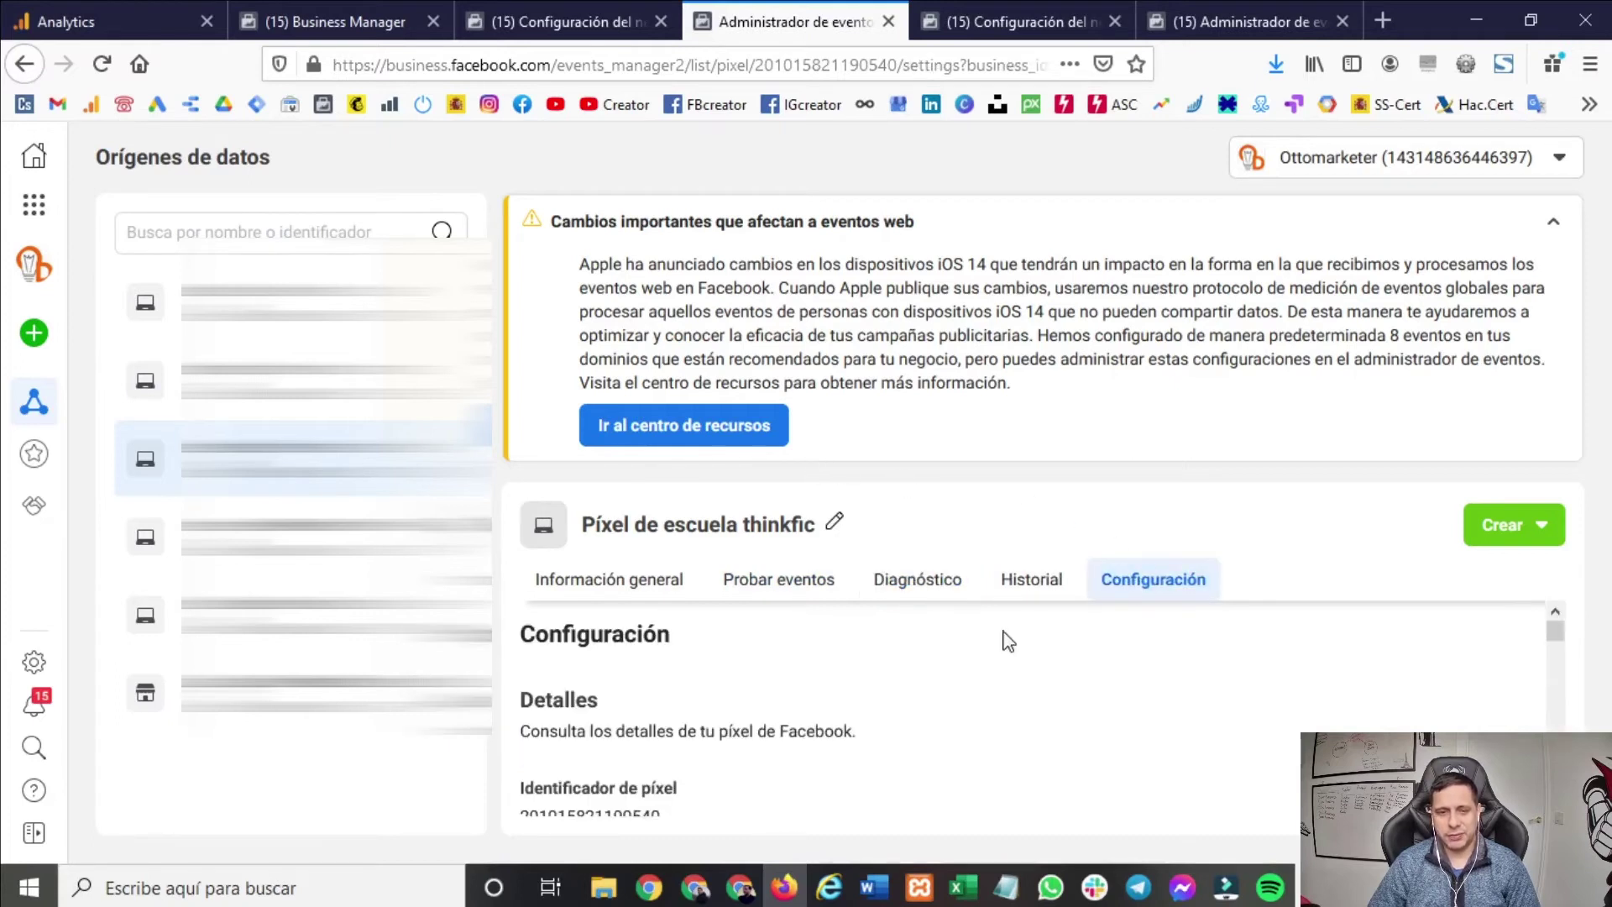
{"action": "scroll", "coordinate": [1012, 645], "scroll_direction": "down", "scroll_amount": 4}
{"action": "left_click", "coordinate": [1553, 222]}
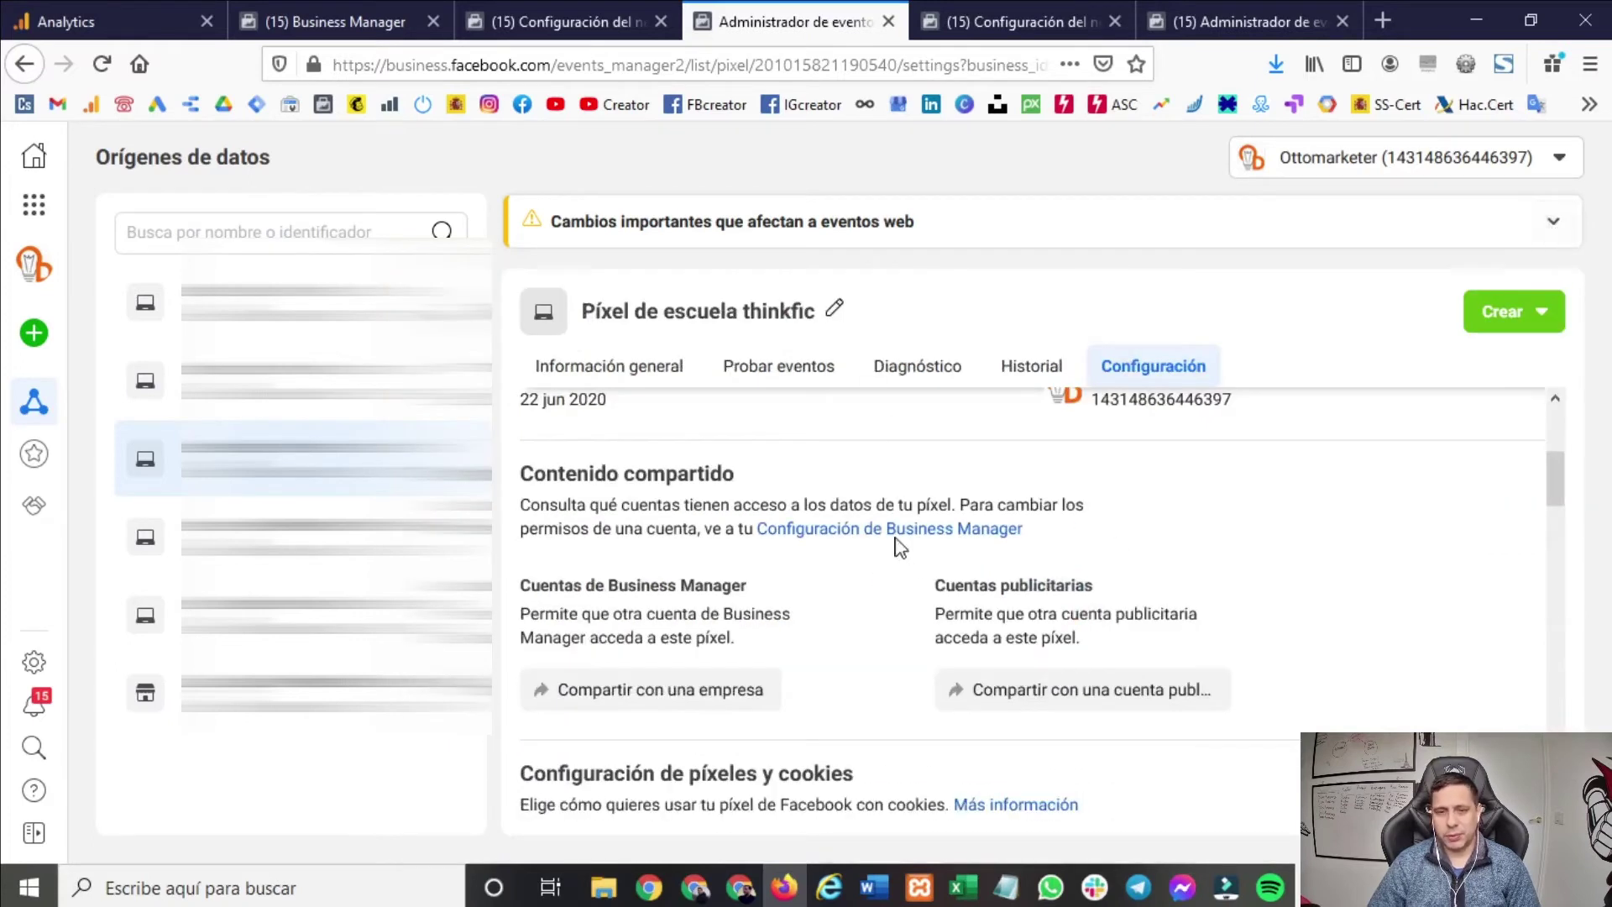
{"action": "scroll", "coordinate": [924, 587], "scroll_direction": "down", "scroll_amount": 3}
{"action": "scroll", "coordinate": [799, 606], "scroll_direction": "down", "scroll_amount": 4}
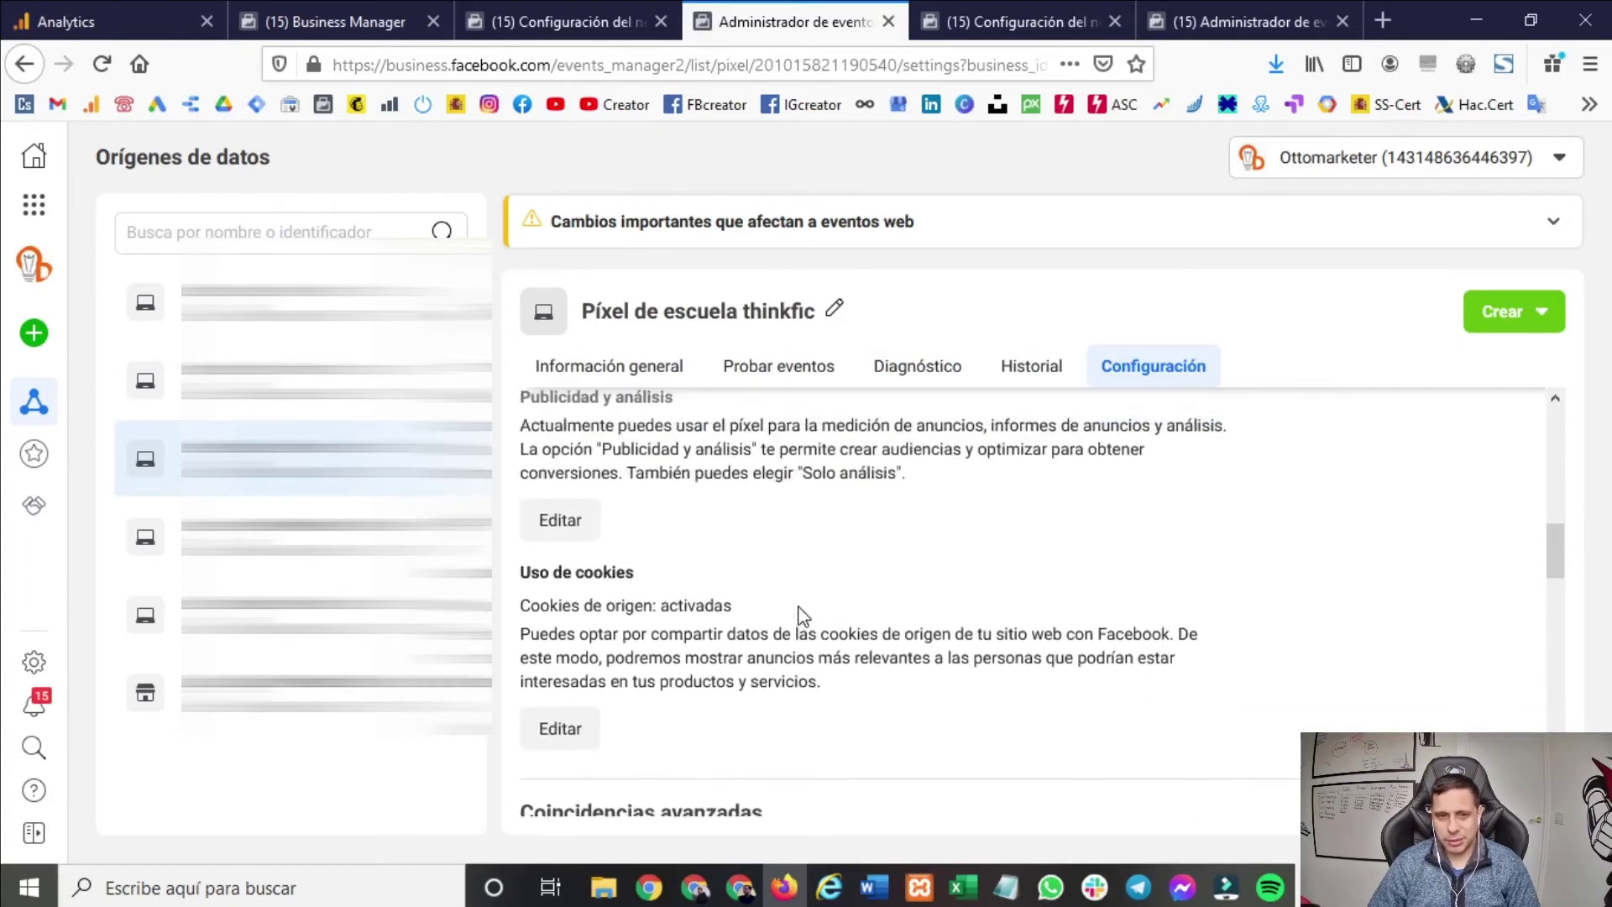
{"action": "scroll", "coordinate": [799, 615], "scroll_direction": "down", "scroll_amount": 5}
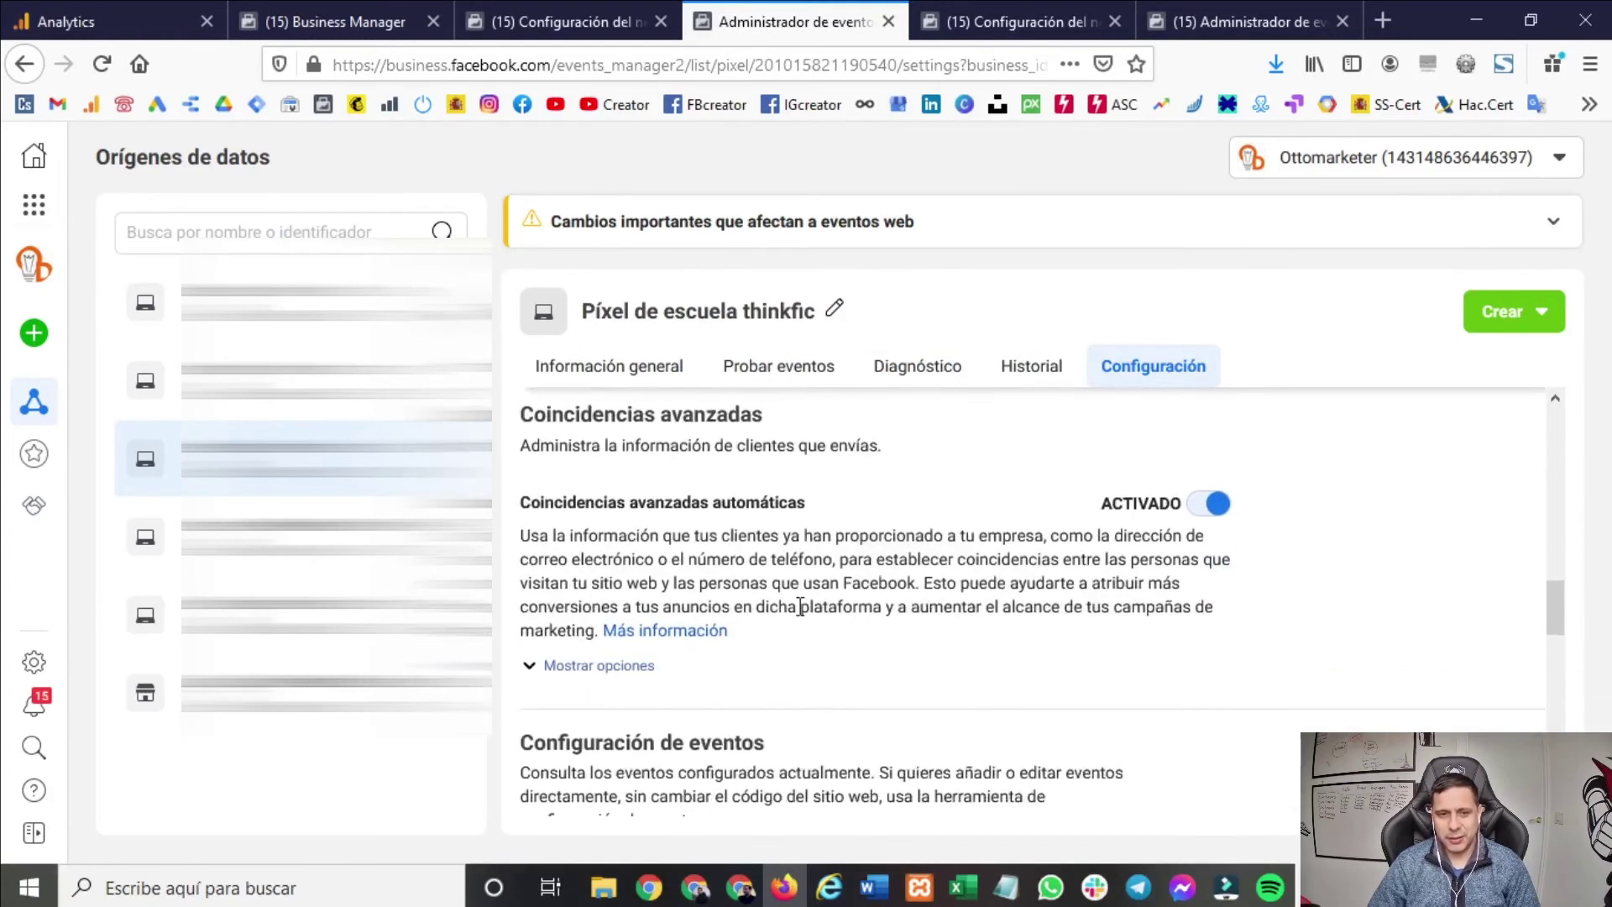
{"action": "scroll", "coordinate": [801, 607], "scroll_direction": "down", "scroll_amount": 4}
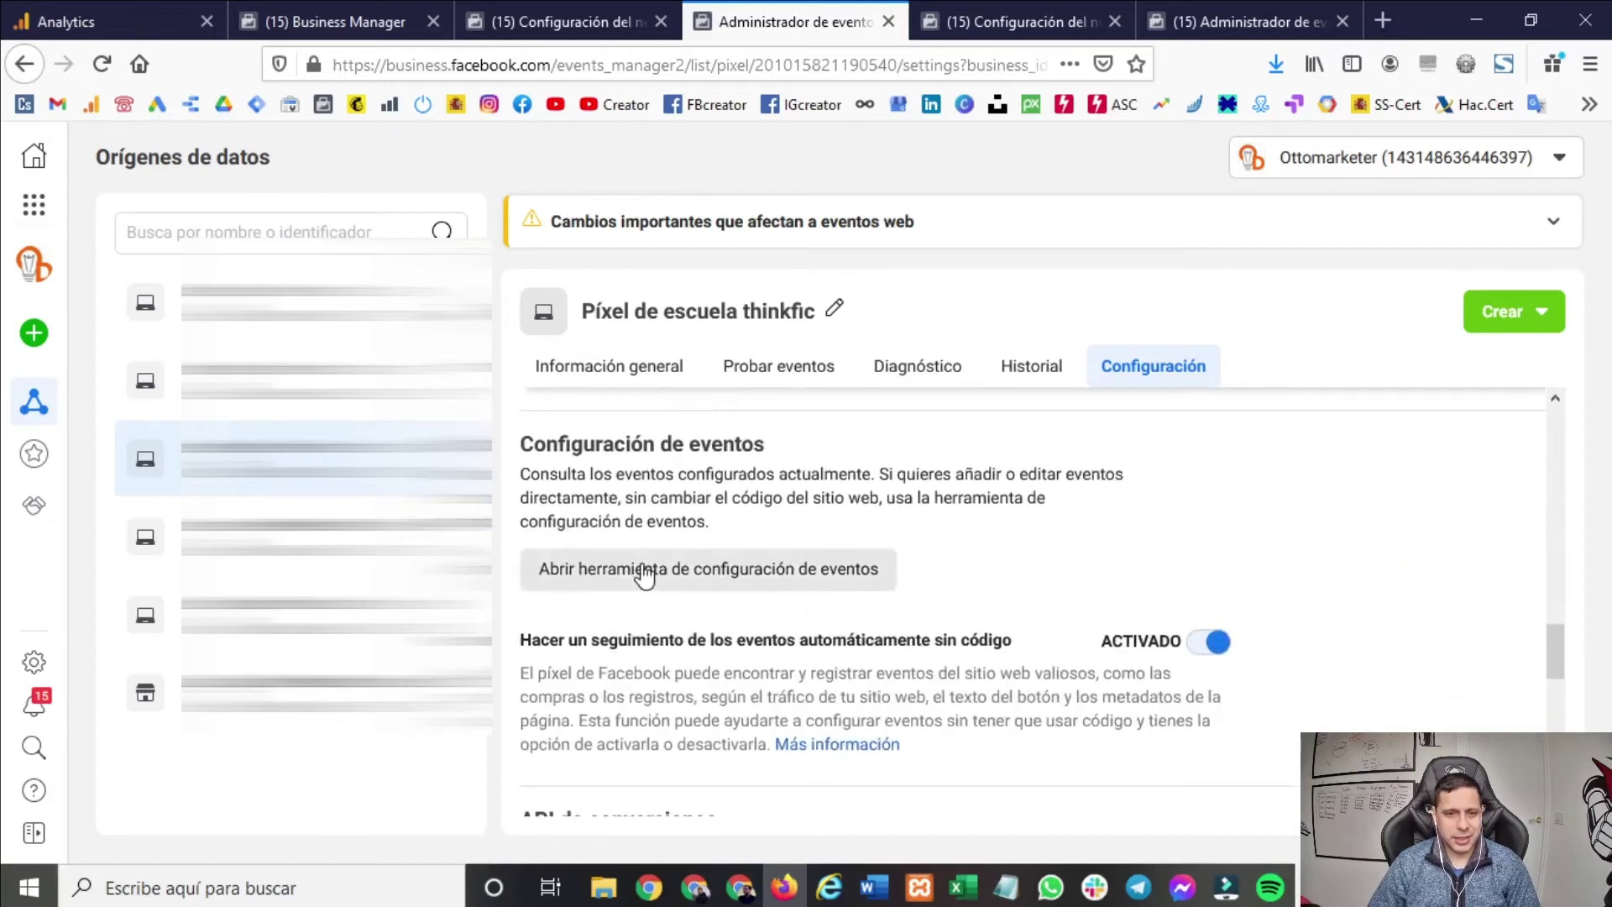
{"action": "scroll", "coordinate": [655, 567], "scroll_direction": "down", "scroll_amount": 3}
{"action": "scroll", "coordinate": [864, 634], "scroll_direction": "down", "scroll_amount": 4}
{"action": "scroll", "coordinate": [861, 644], "scroll_direction": "up", "scroll_amount": 10}
{"action": "scroll", "coordinate": [860, 643], "scroll_direction": "up", "scroll_amount": 8}
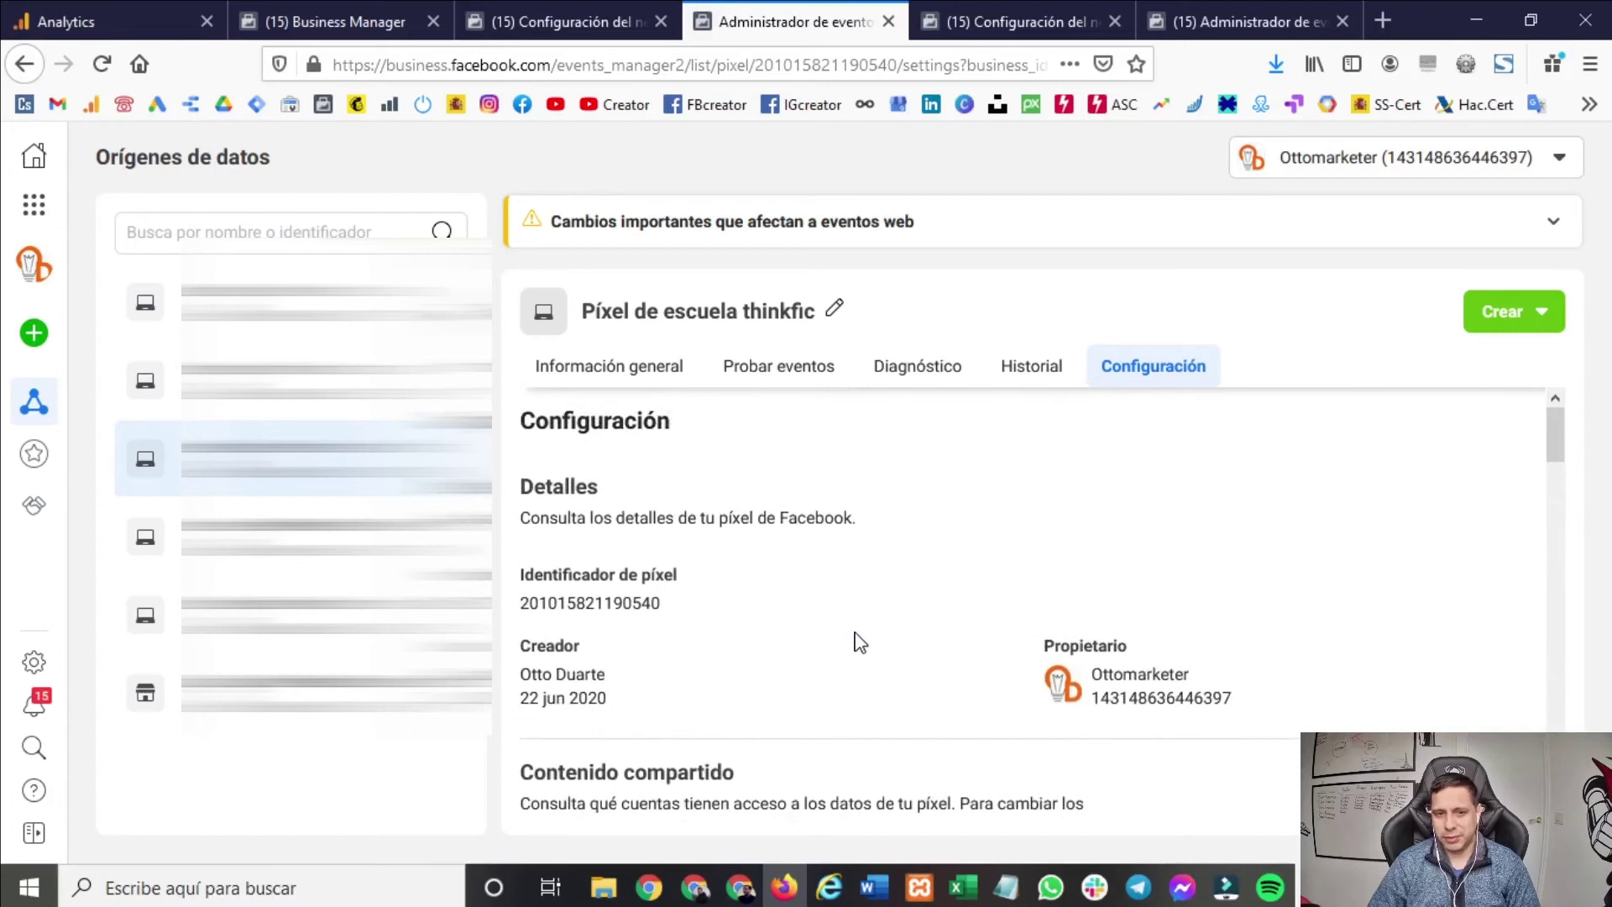
- Add events to the pixel from a new website using manual code installation, and copy the pixel's base code
{"action": "left_click", "coordinate": [641, 365]}
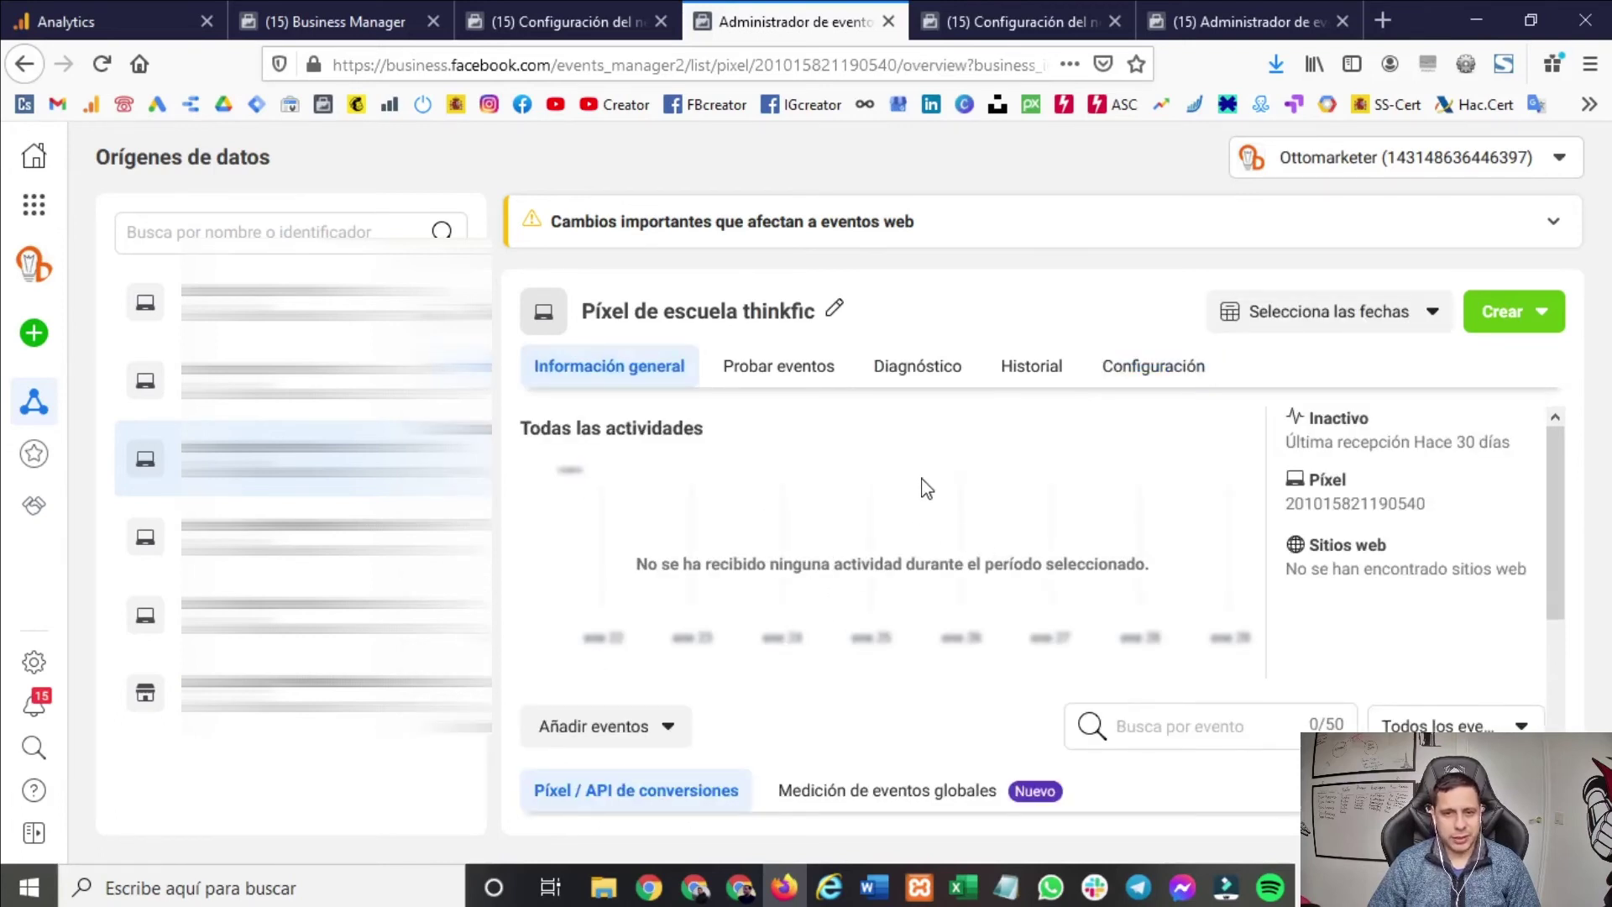
{"action": "scroll", "coordinate": [927, 489], "scroll_direction": "down", "scroll_amount": 3}
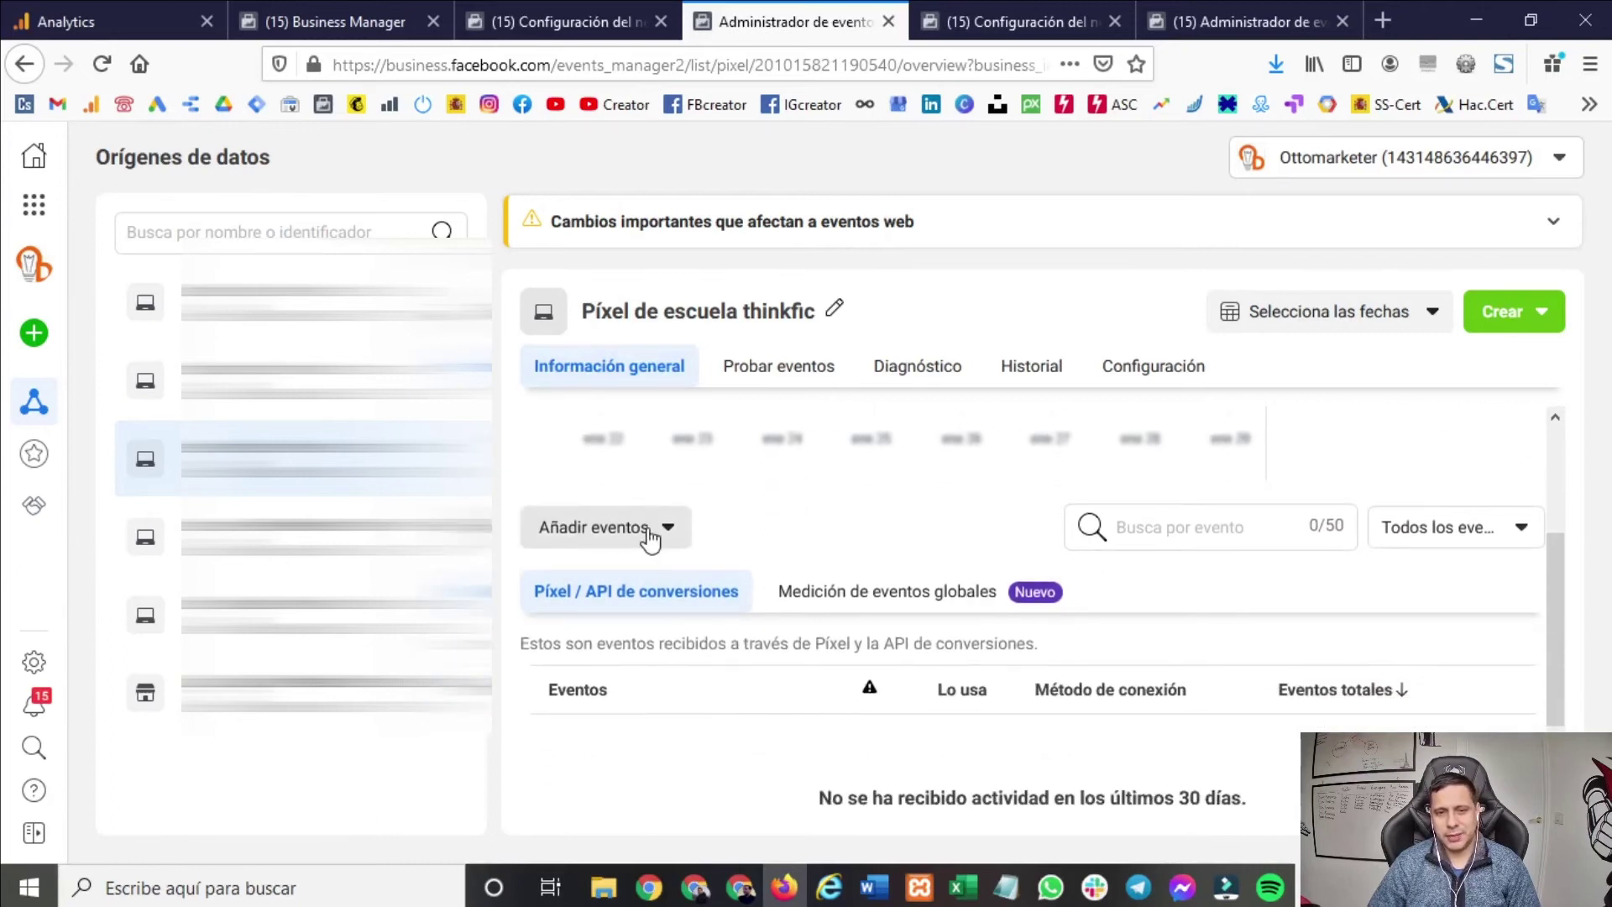
{"action": "left_click", "coordinate": [655, 536]}
{"action": "scroll", "coordinate": [651, 537], "scroll_direction": "down", "scroll_amount": 2}
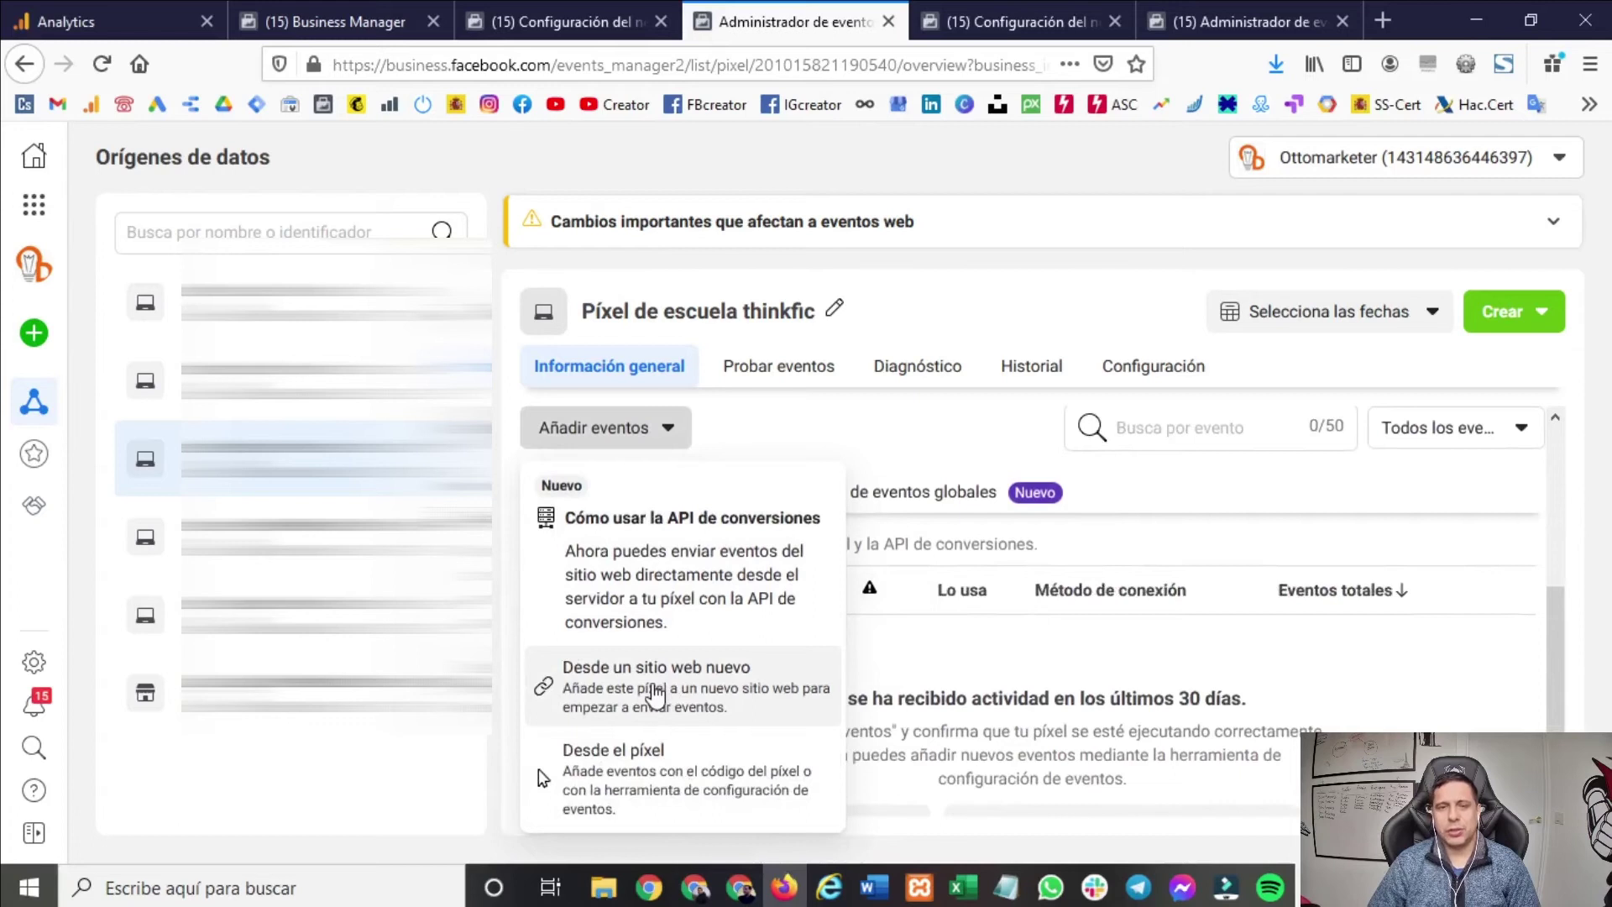
{"action": "left_click", "coordinate": [655, 695]}
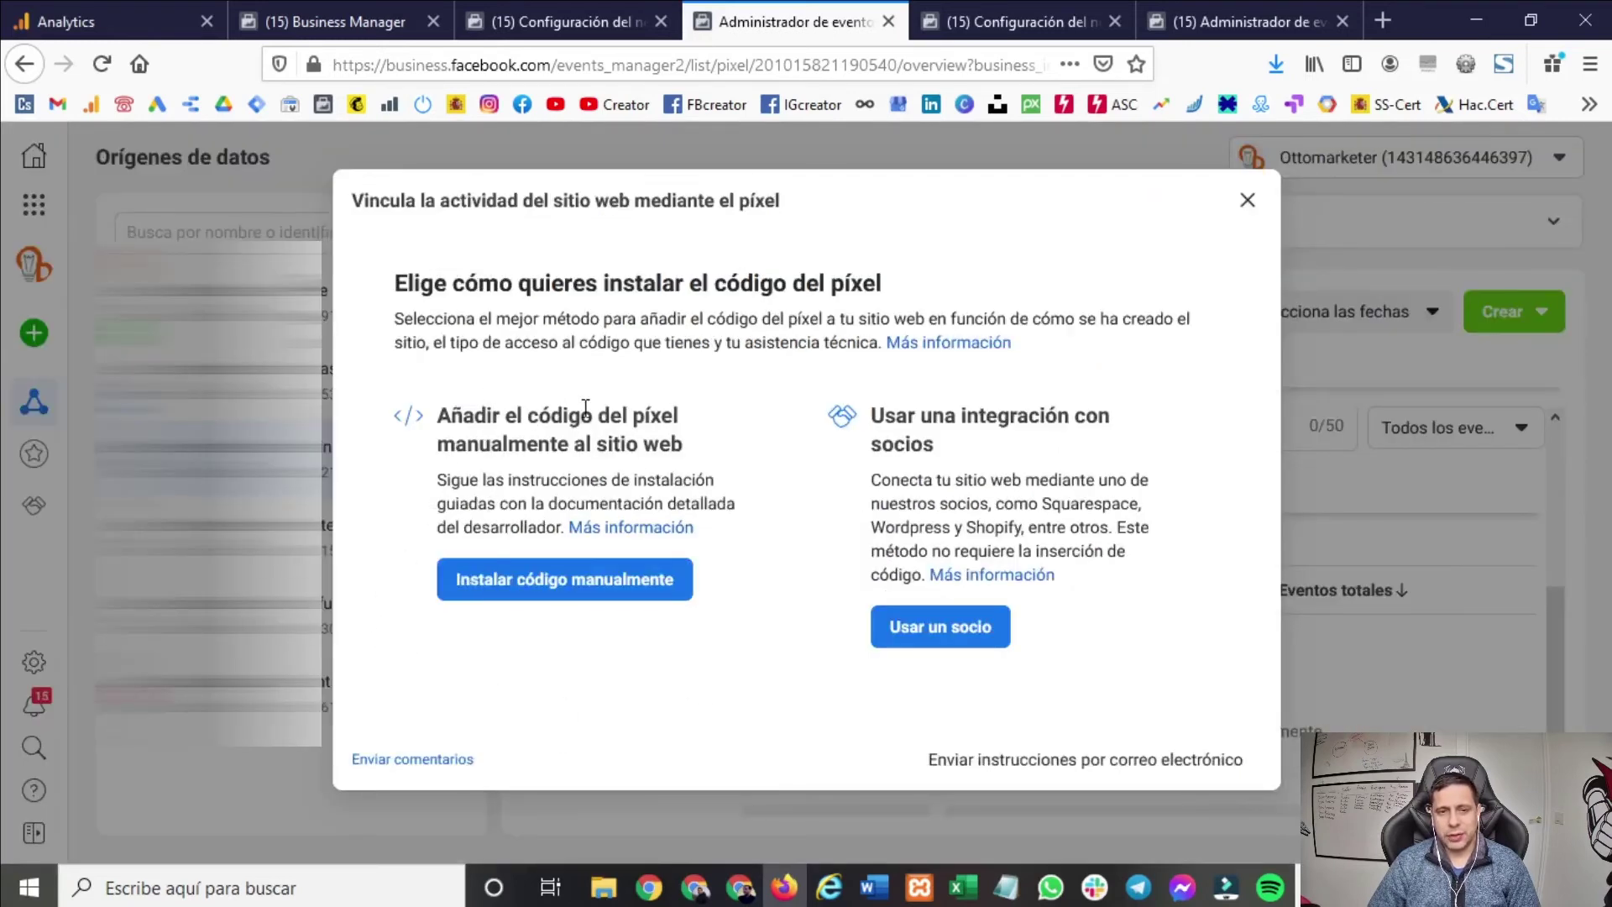
{"action": "left_click", "coordinate": [562, 590]}
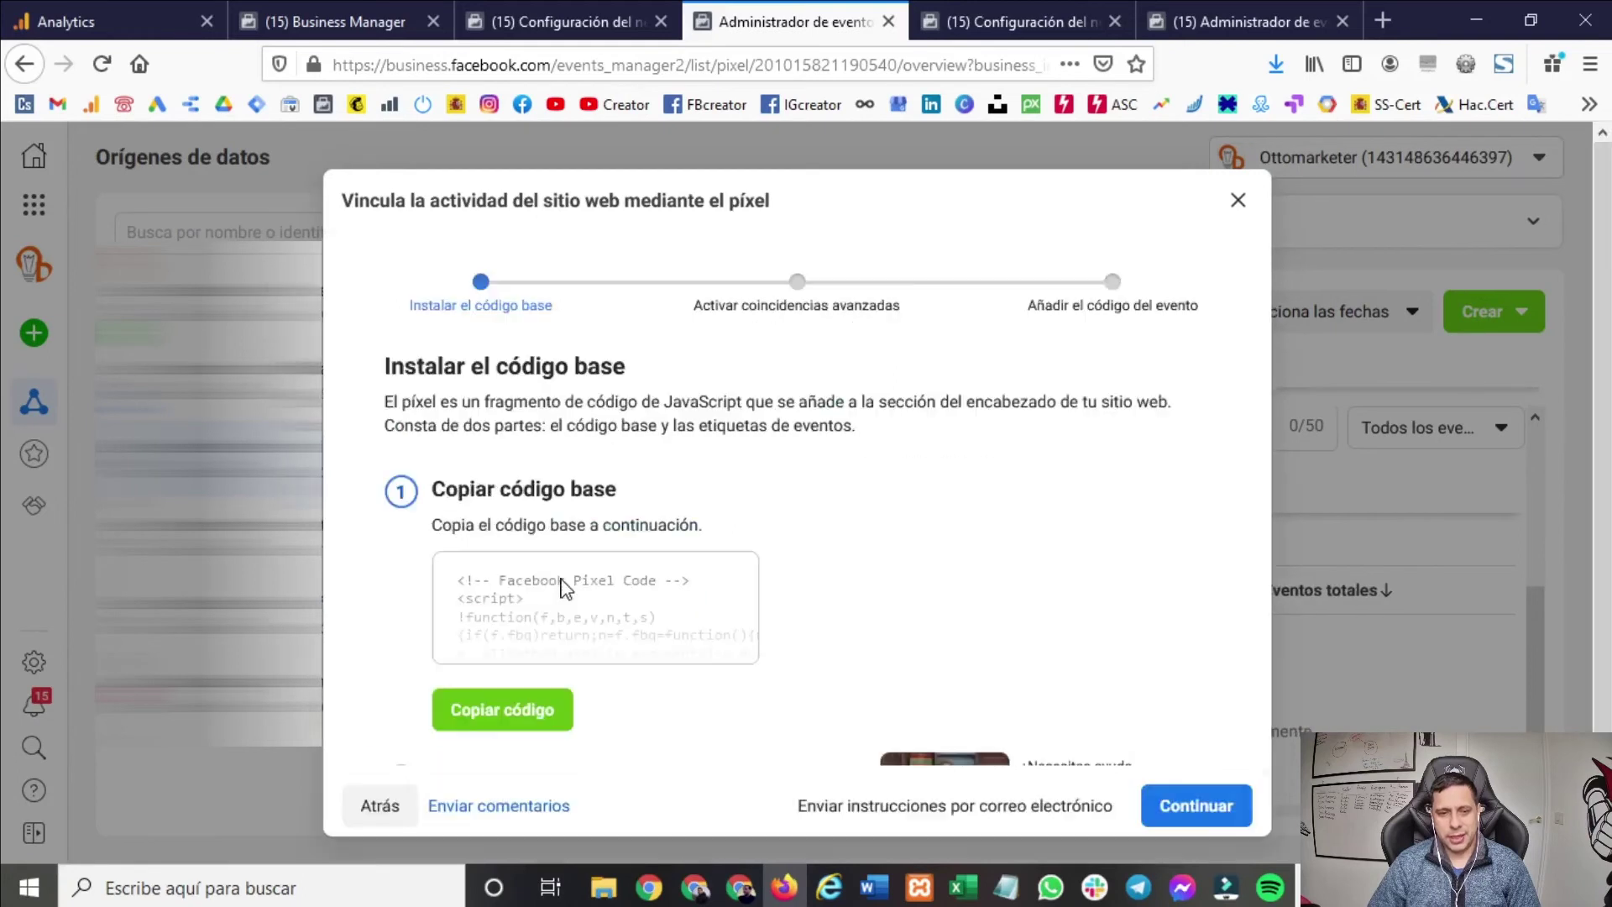
{"action": "left_click", "coordinate": [514, 714]}
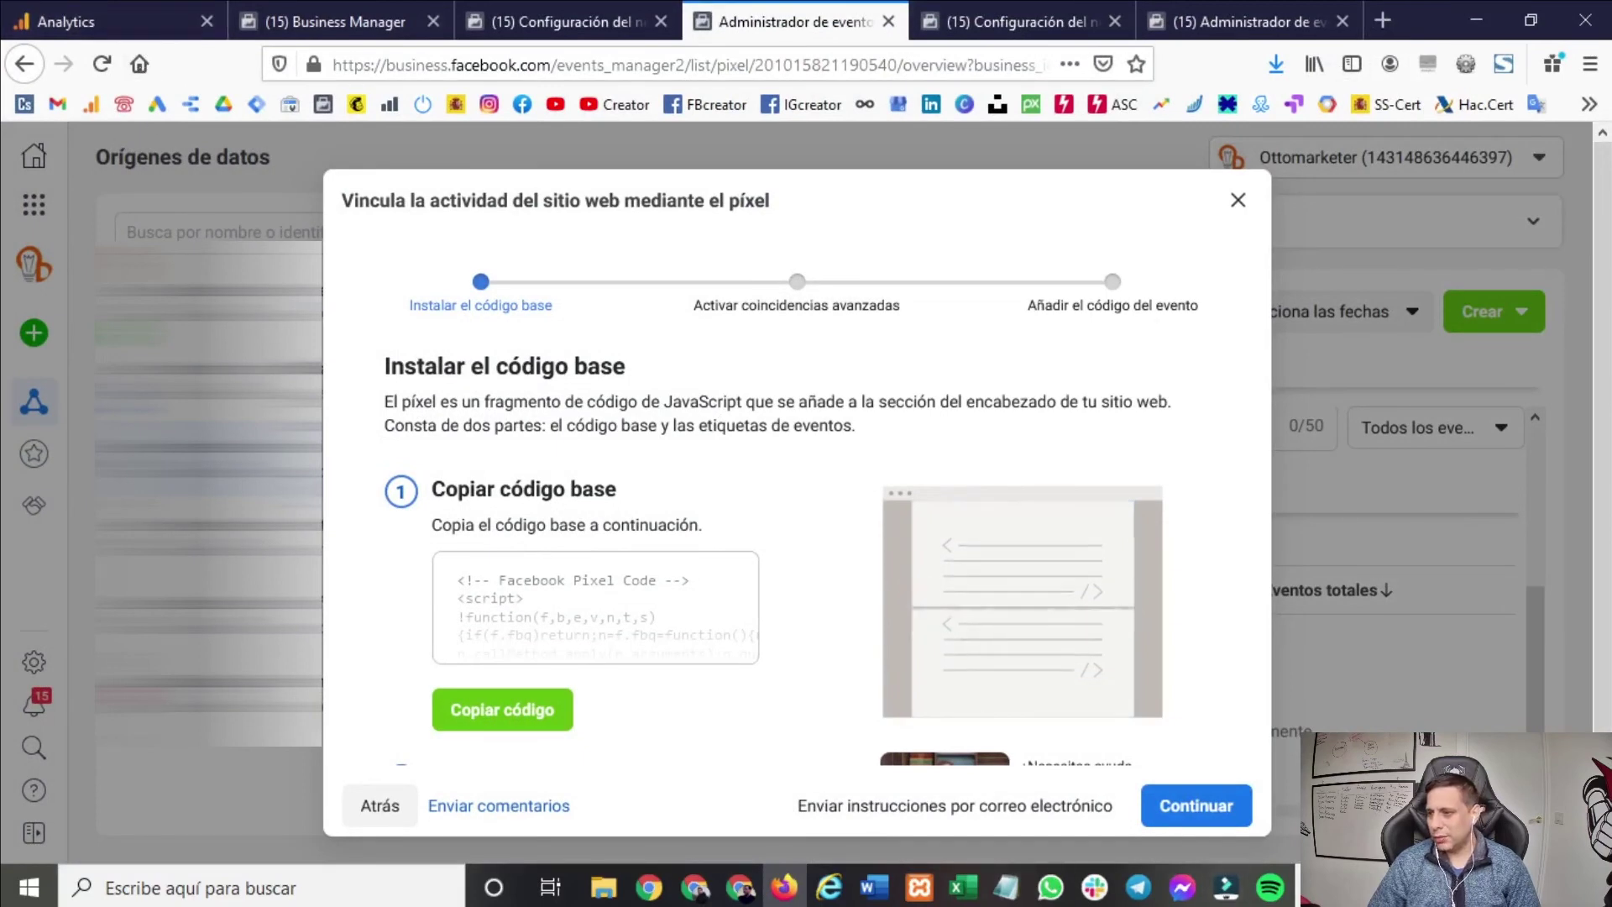
- Switch to Thinkific's Integrations page, paste the copied base code as the Facebook Pixel code, and save it
{"action": "key", "text": "alt+Tab"}
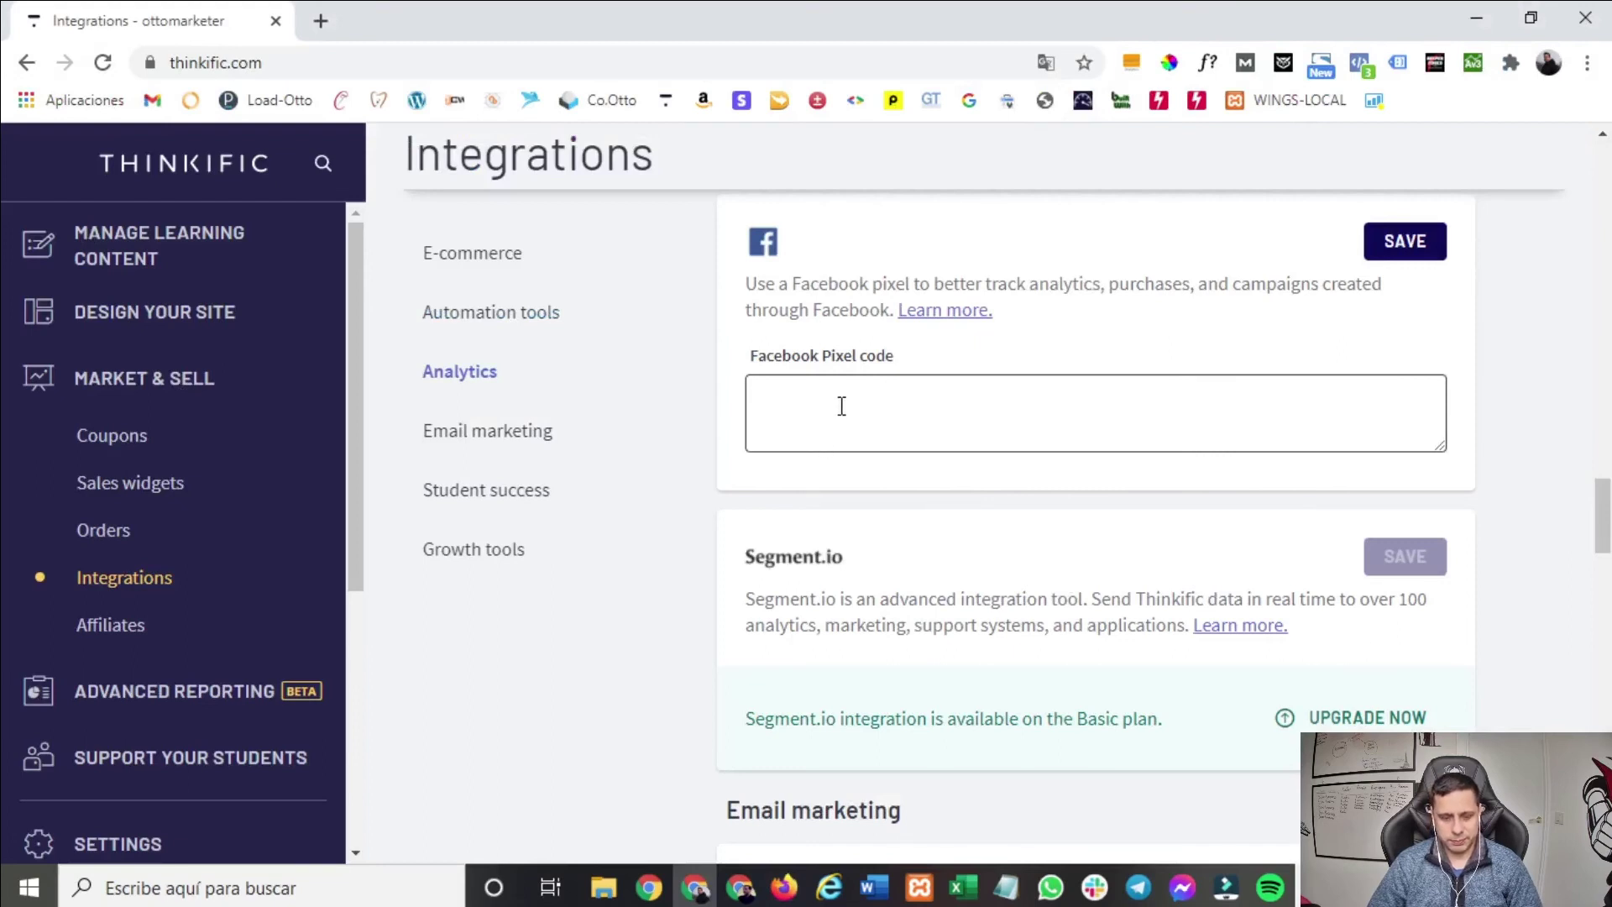
{"action": "key", "text": "ctrl+v"}
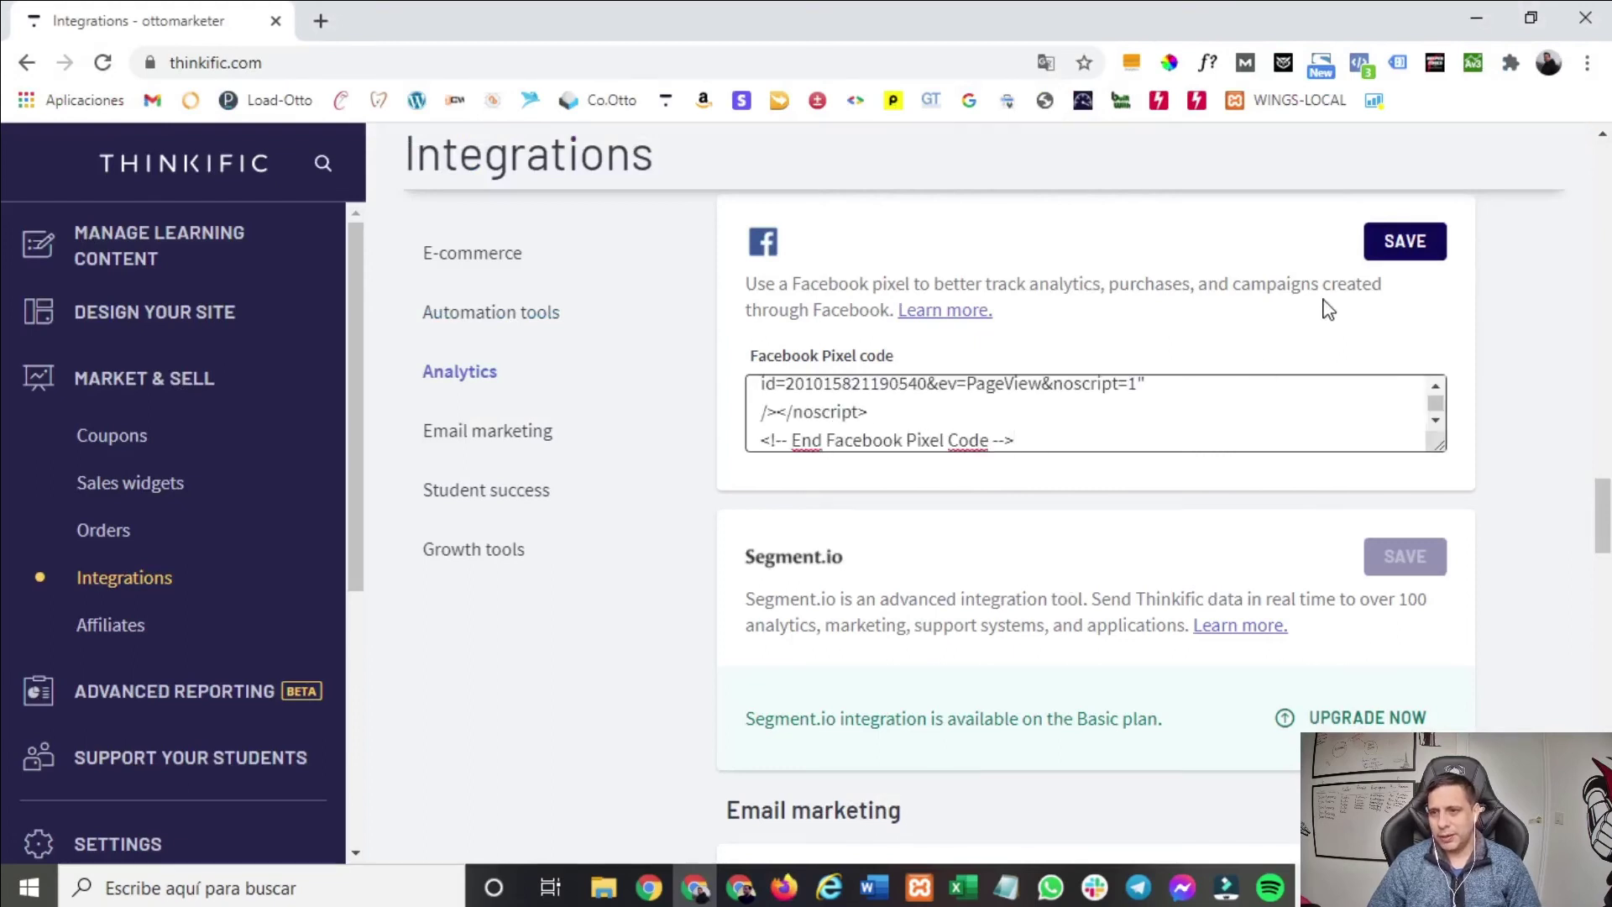
{"action": "left_click", "coordinate": [1415, 241]}
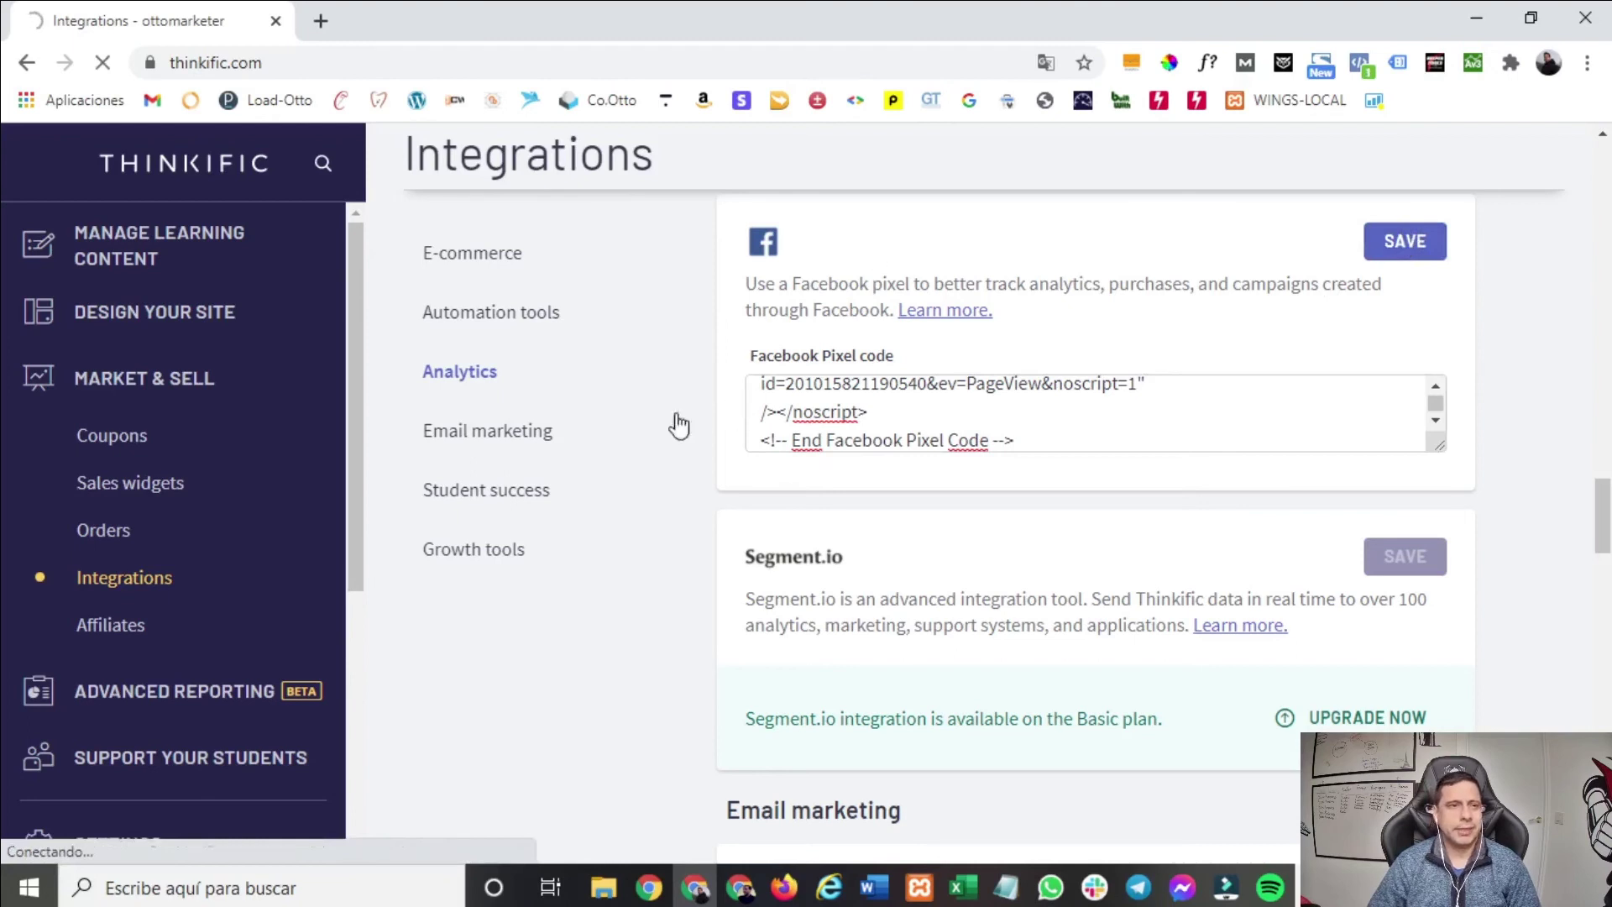